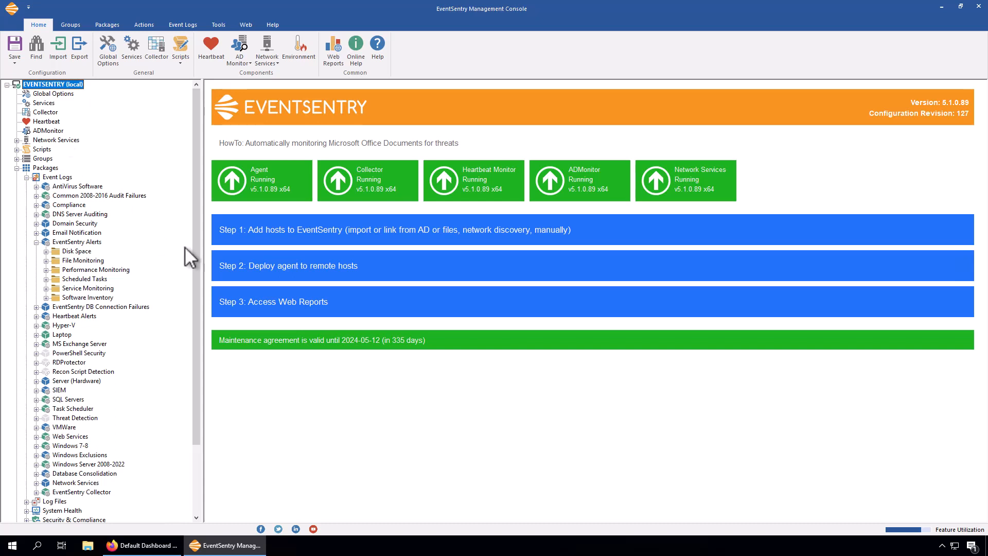
# - Open the Excluded Services filter under Service Monitoring and review the text match types available for its printnotify content filter
pyautogui.click(46, 289)
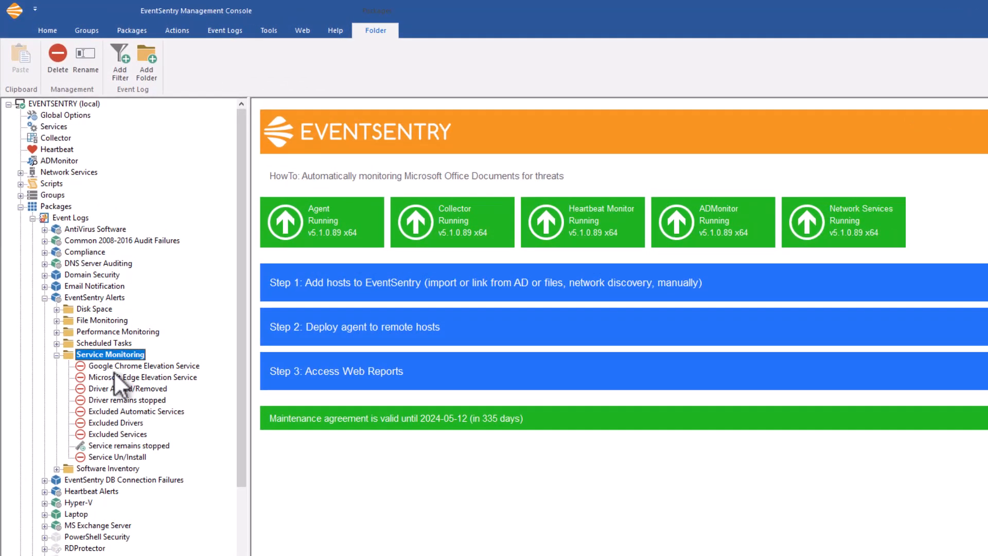
pyautogui.click(119, 434)
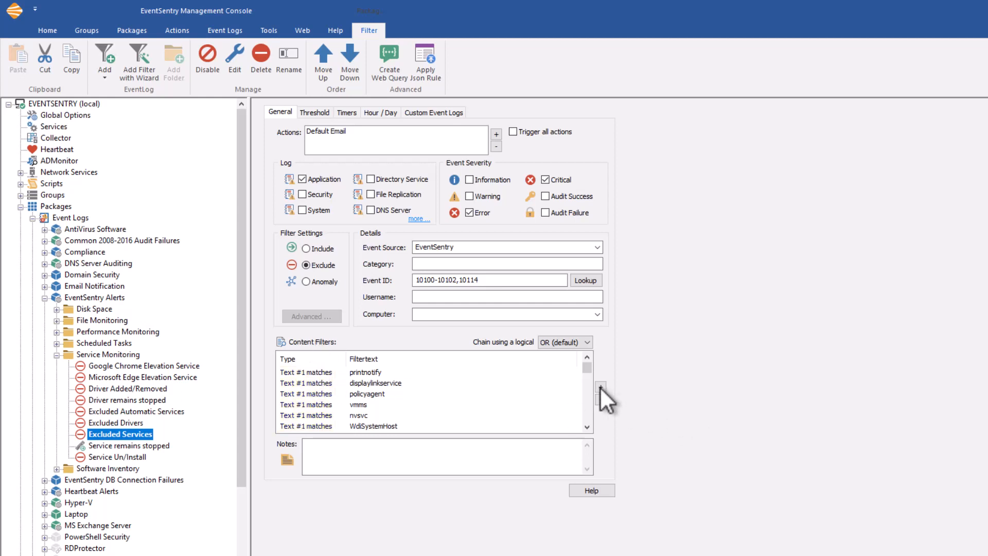
pyautogui.doubleClick(320, 371)
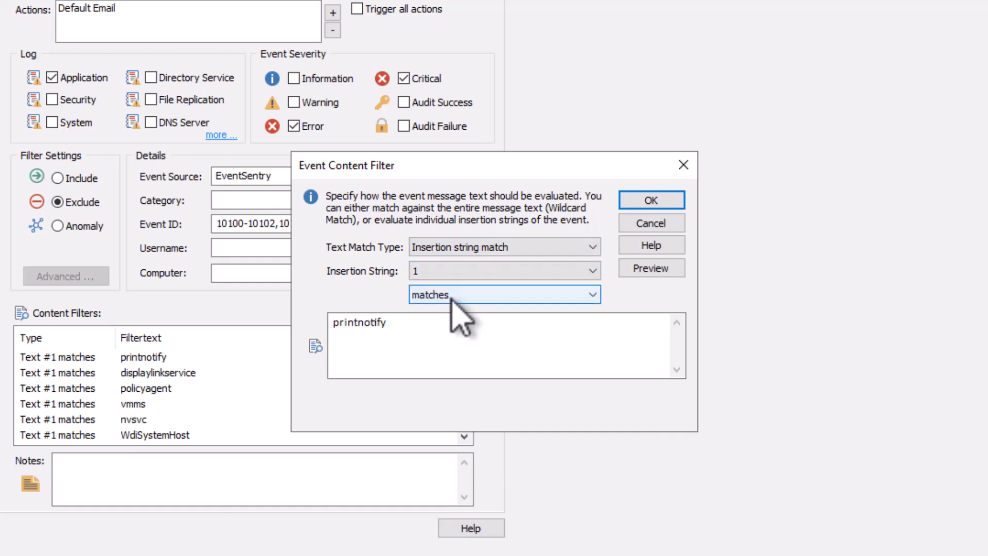
pyautogui.click(470, 247)
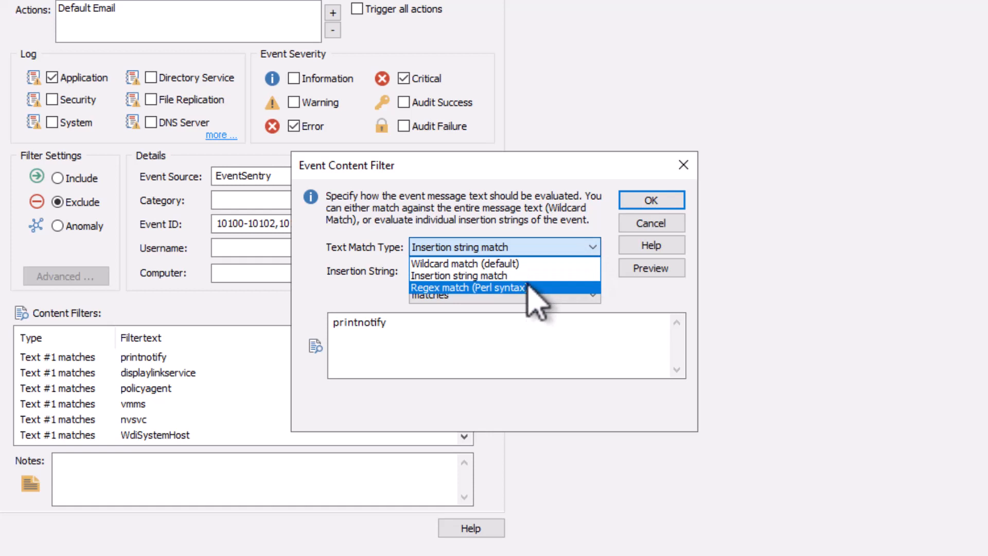
pyautogui.click(529, 277)
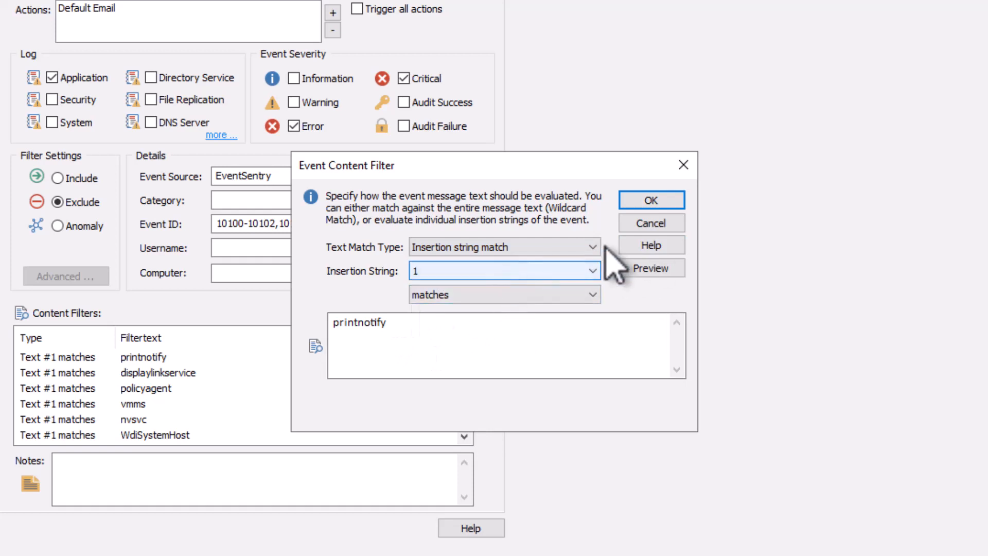
pyautogui.click(642, 230)
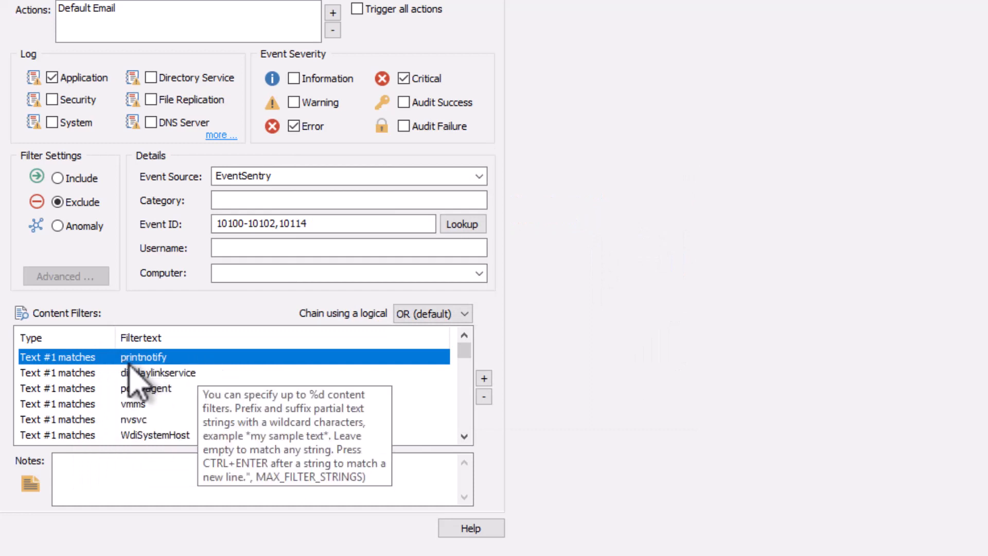
# - Add a content filter of type Wildcard match (default) with the text *printnotify* to the Excluded Services filter
pyautogui.click(484, 378)
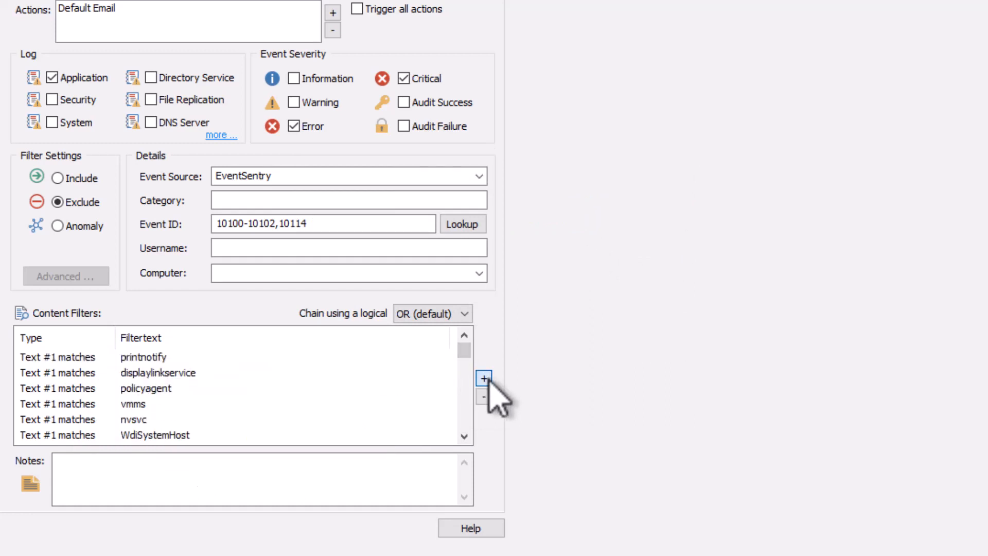
pyautogui.click(399, 340)
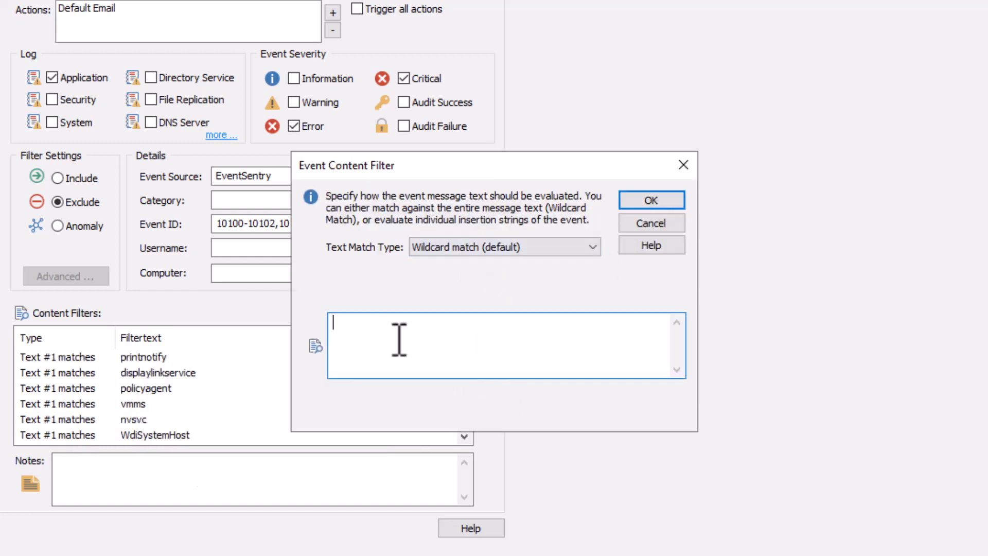
pyautogui.write('*printnotify*')
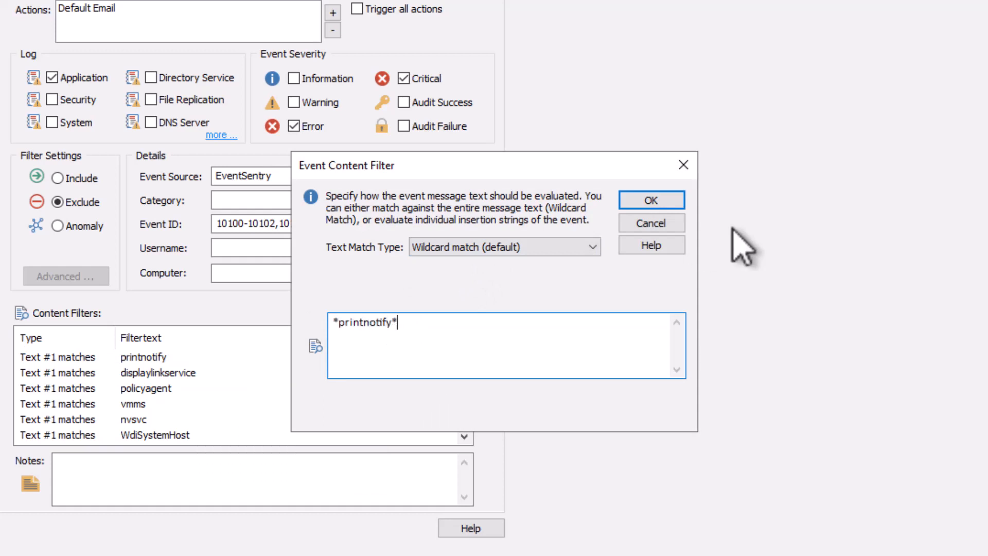
pyautogui.click(664, 202)
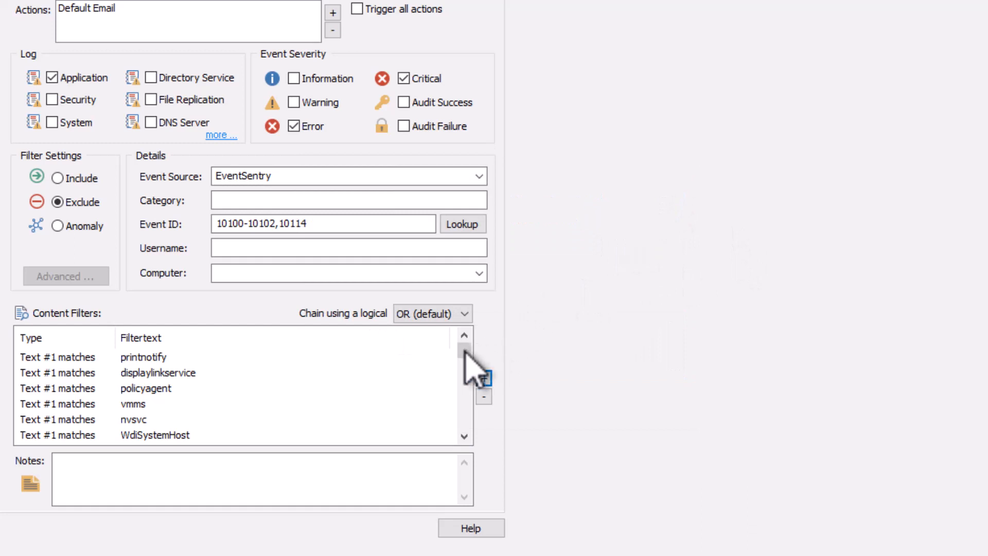
pyautogui.moveTo(464, 351); pyautogui.dragTo(465, 450)
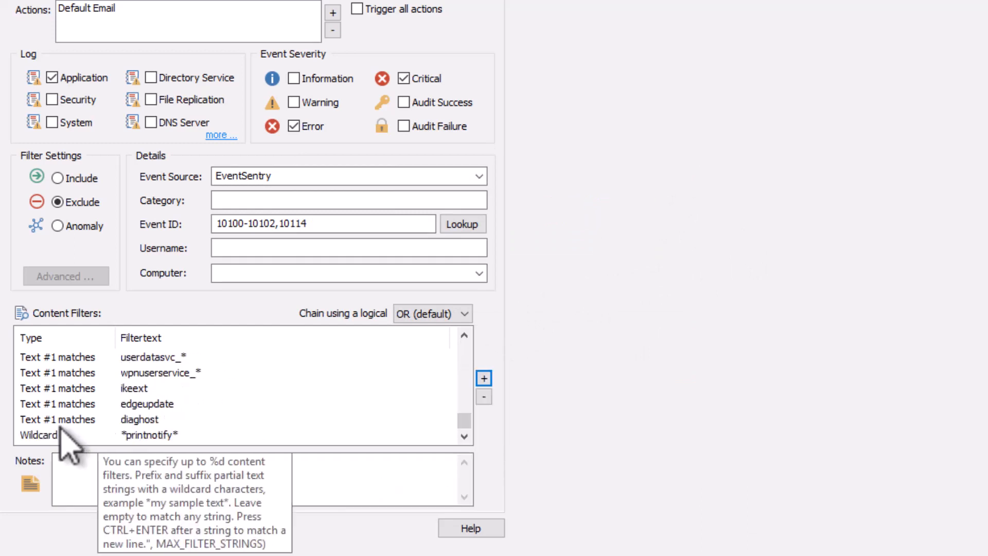
# - Review the wildcard *printnotify* content filter and remove it from the Excluded Services content filters
pyautogui.click(144, 437)
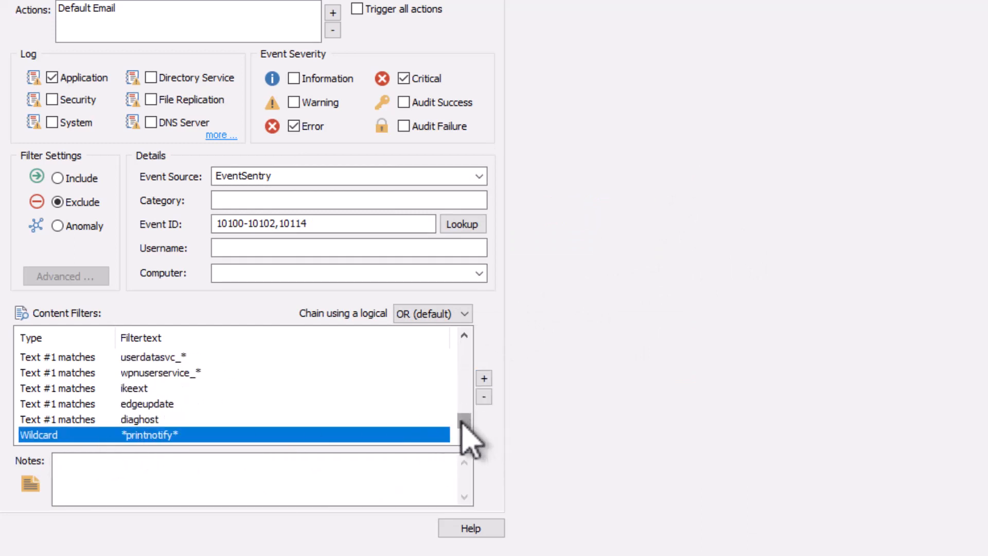
pyautogui.moveTo(470, 430); pyautogui.dragTo(353, 354)
pyautogui.moveTo(49, 443)
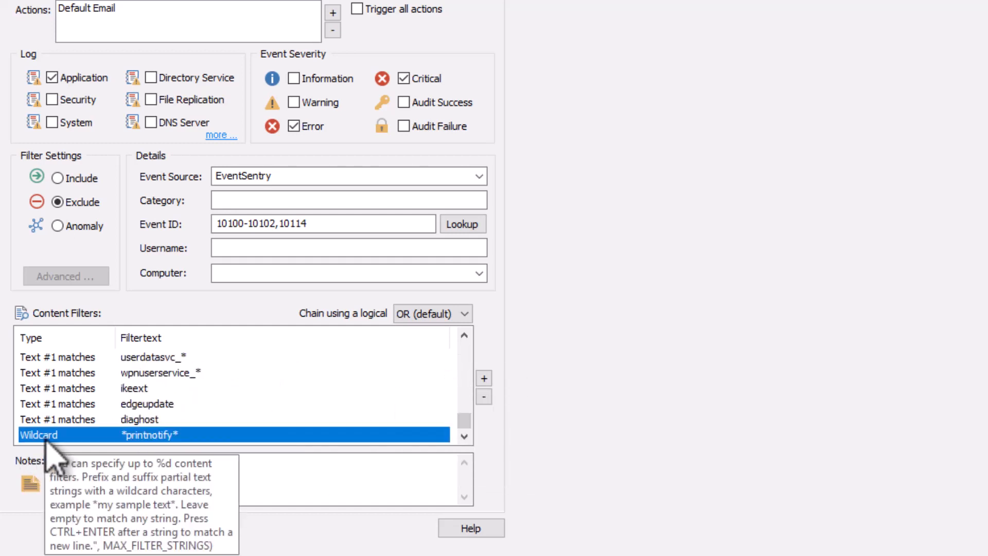
pyautogui.doubleClick(152, 435)
pyautogui.click(441, 324)
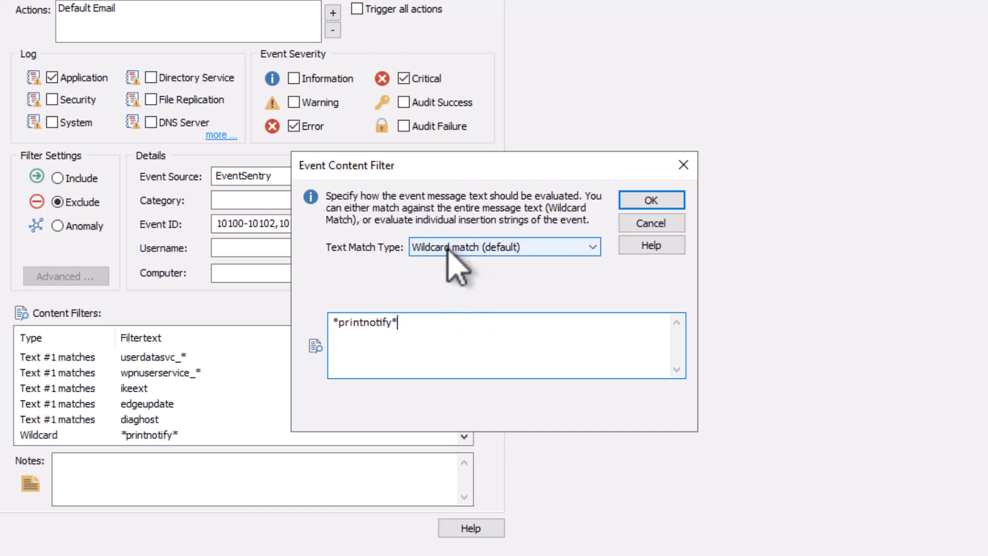
pyautogui.moveTo(415, 324); pyautogui.dragTo(321, 324)
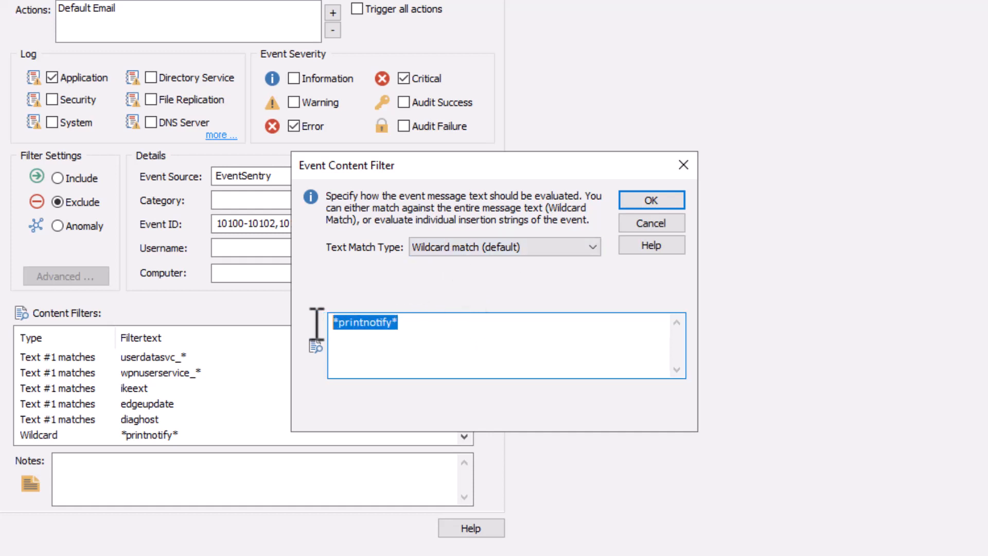
pyautogui.click(650, 224)
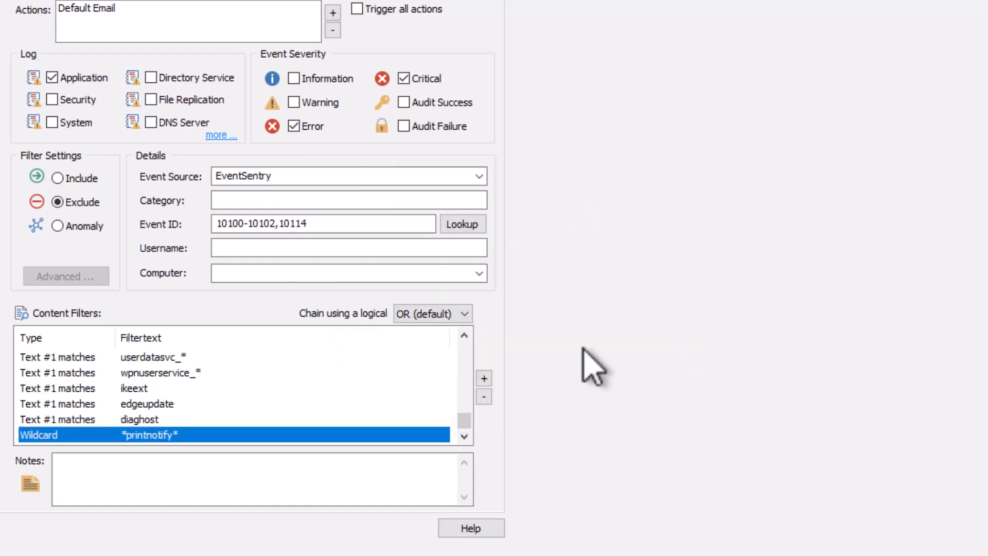
pyautogui.click(483, 396)
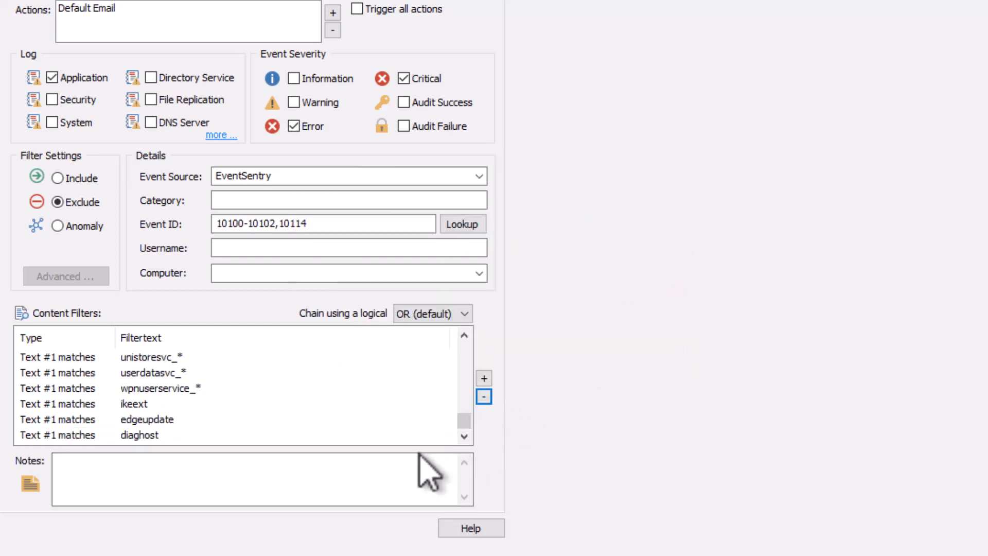
pyautogui.moveTo(464, 420); pyautogui.dragTo(467, 345)
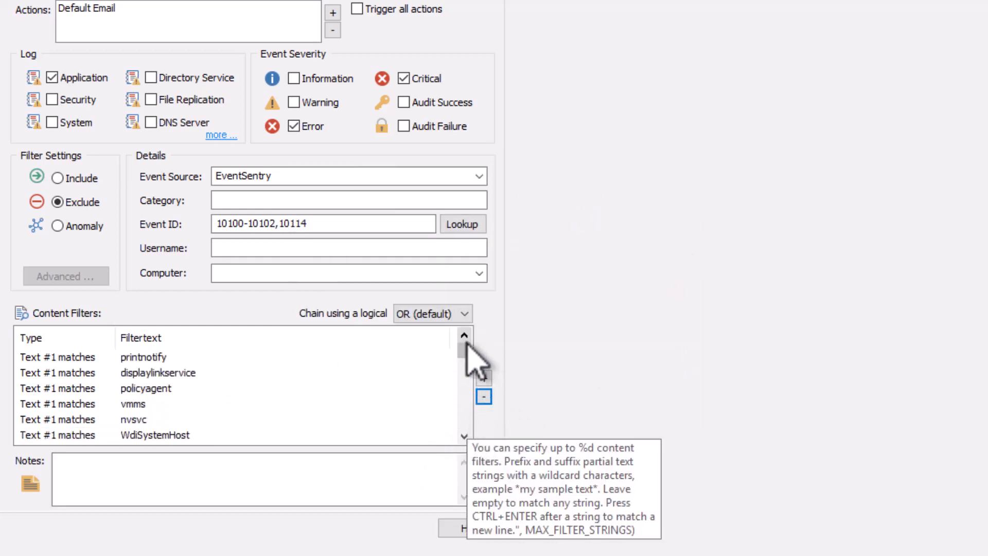
# - Open the event message preview from the printnotify insertion string filter and look over the Application log's EventSentry source
pyautogui.click(59, 359)
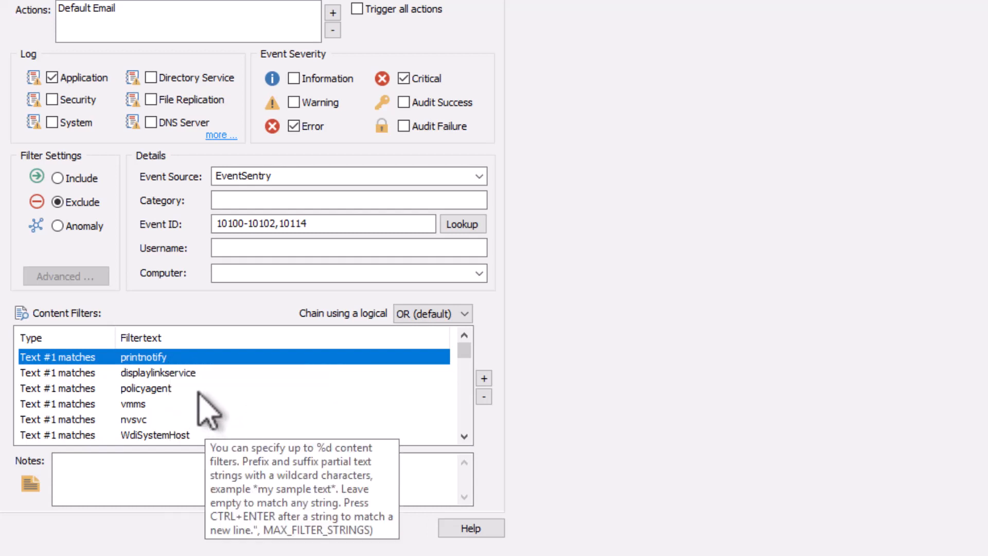
pyautogui.doubleClick(187, 356)
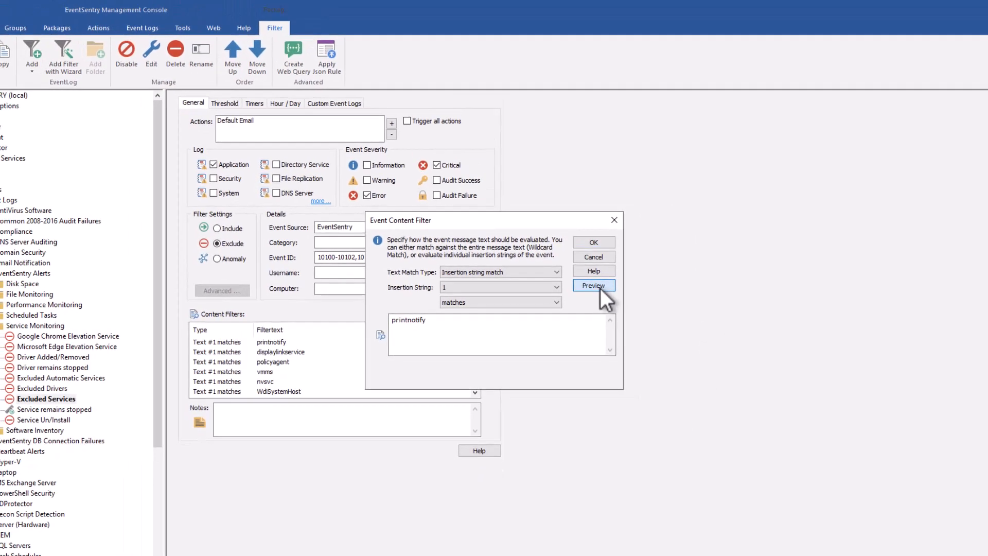
pyautogui.click(599, 286)
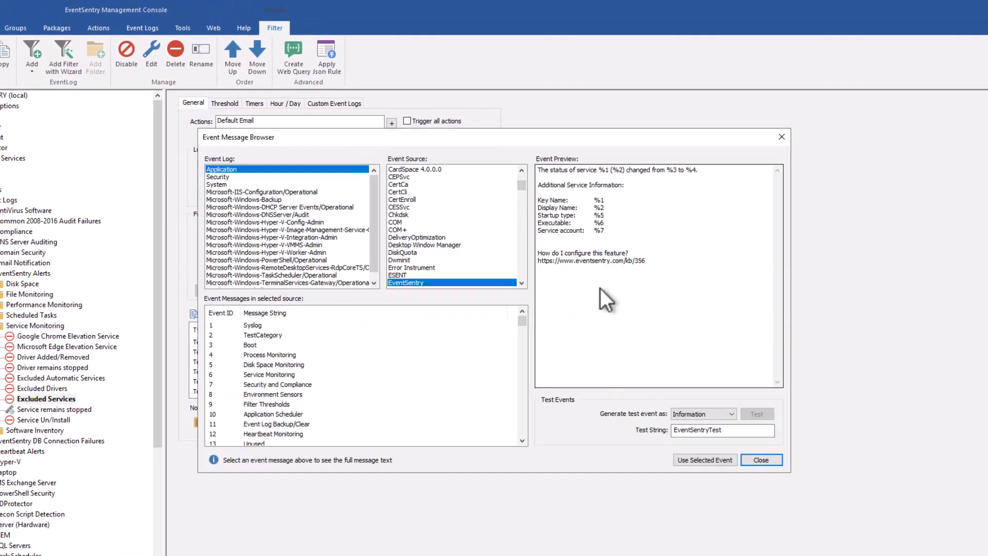
pyautogui.moveTo(427, 137); pyautogui.dragTo(447, 115)
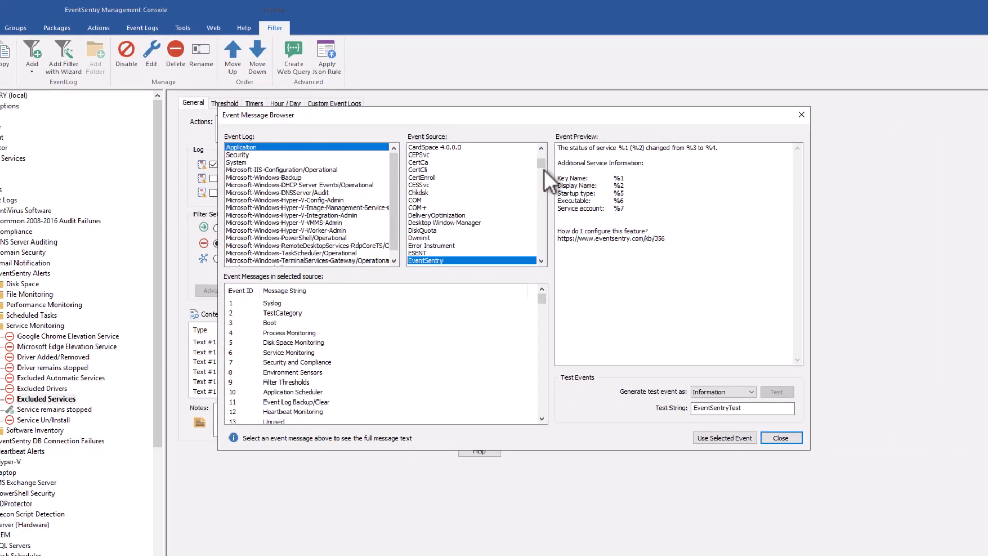
pyautogui.moveTo(542, 165); pyautogui.dragTo(542, 165)
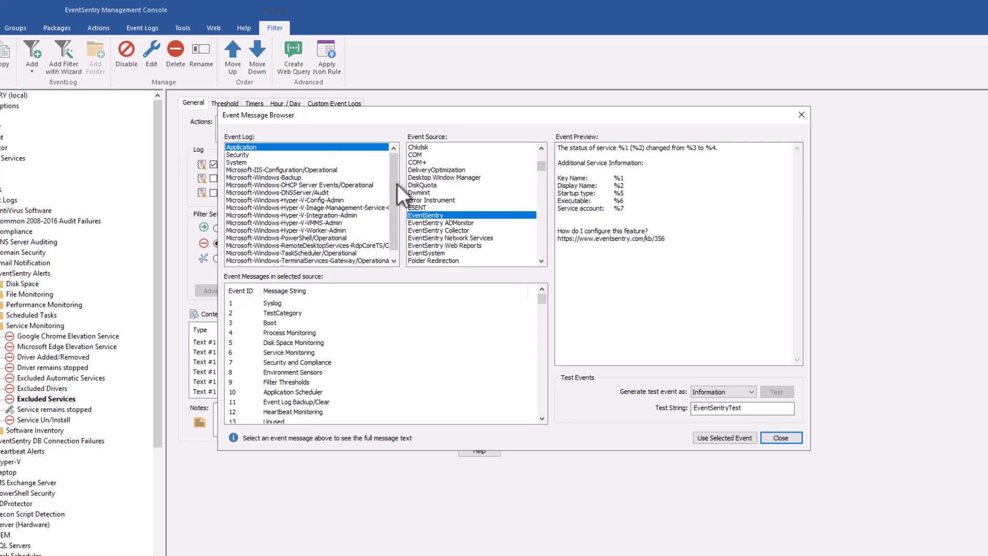
pyautogui.moveTo(359, 112); pyautogui.dragTo(361, 156)
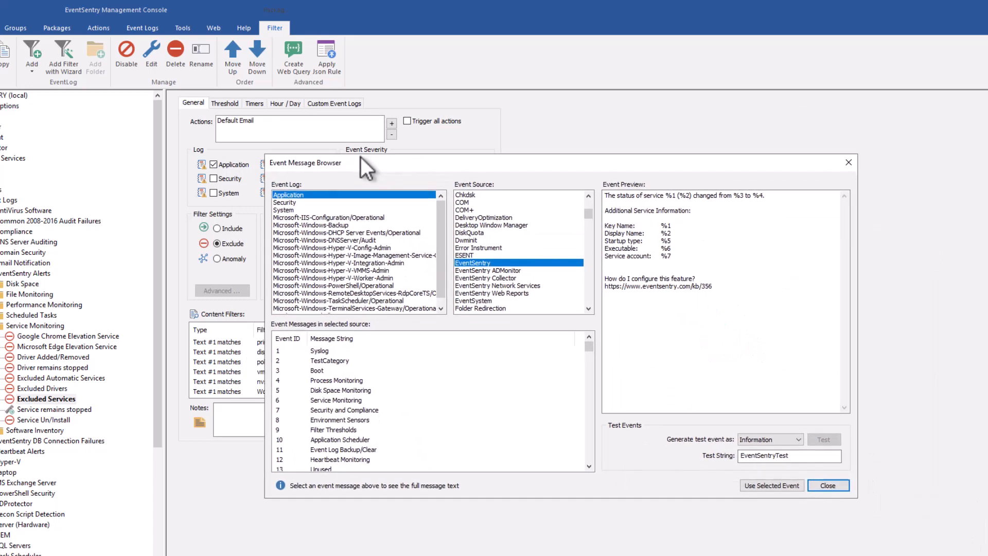
# - Find event ID 10100 among the EventSentry messages, examine the insertion string placeholders in its preview, and close the message browser
pyautogui.moveTo(591, 340); pyautogui.dragTo(582, 388)
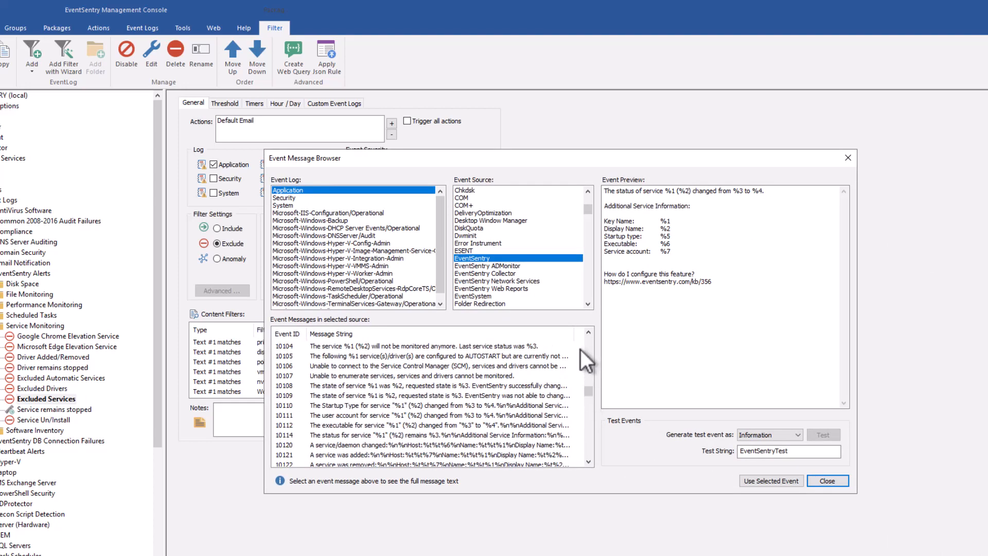
pyautogui.click(589, 333)
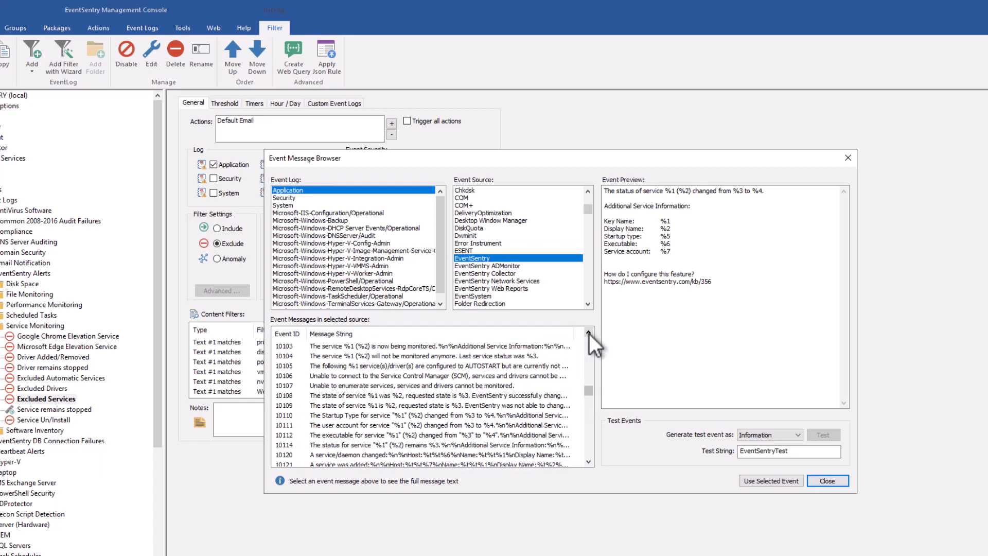
pyautogui.click(589, 334)
pyautogui.click(589, 333)
pyautogui.click(589, 334)
pyautogui.click(589, 334)
pyautogui.click(589, 334)
pyautogui.click(589, 333)
pyautogui.click(589, 334)
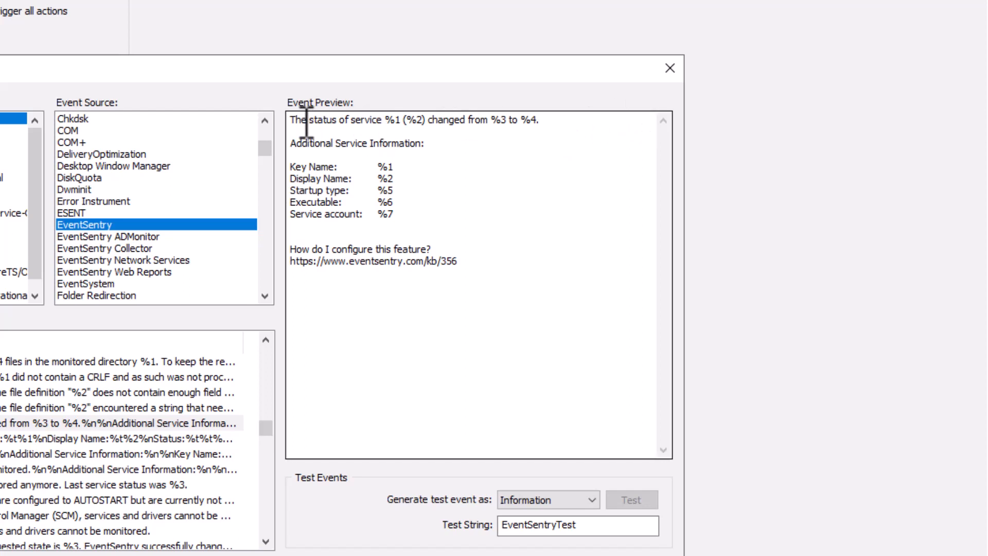
pyautogui.click(401, 121)
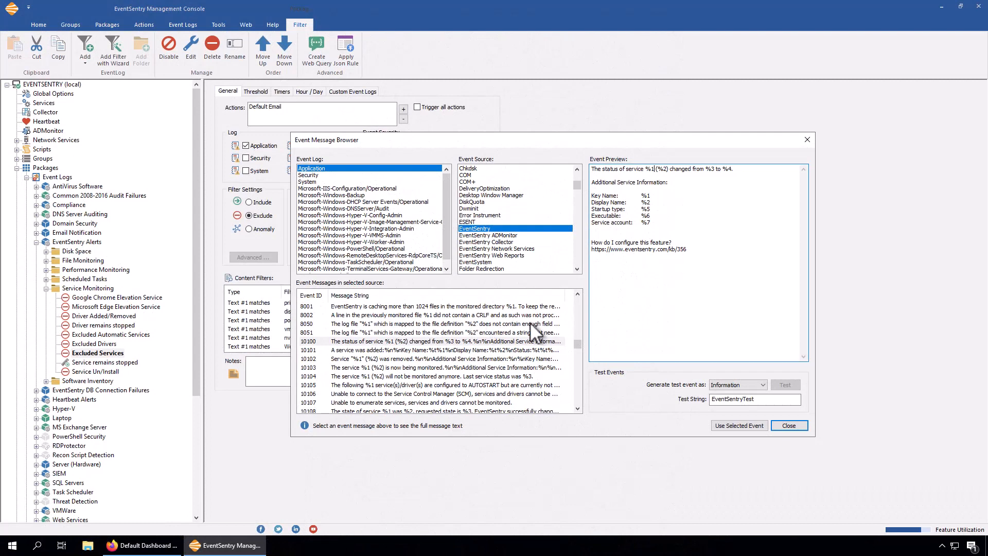
pyautogui.click(789, 425)
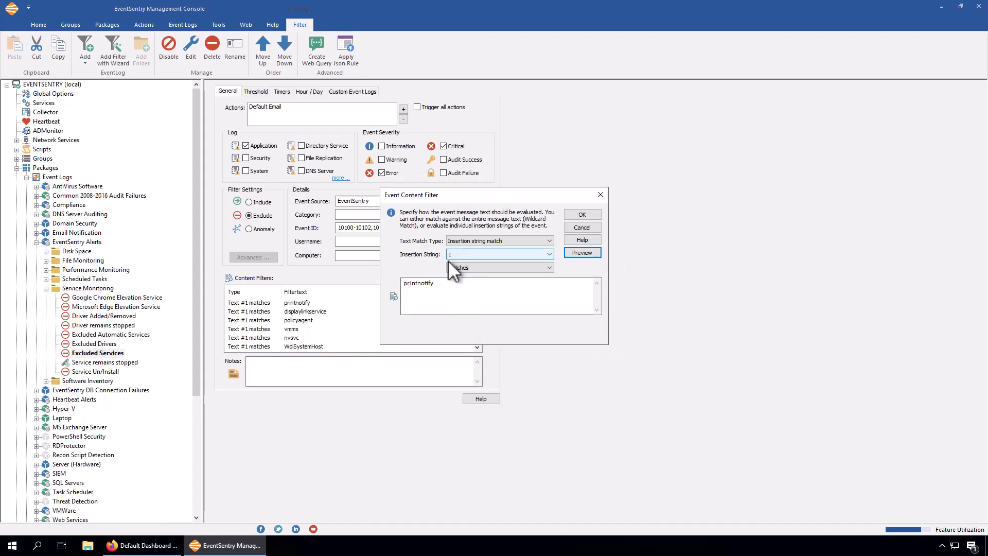
# - Review the printnotify filter's match text against insertion string 1 and close the content filter without changes
pyautogui.click(419, 297)
pyautogui.moveTo(438, 284); pyautogui.dragTo(399, 286)
pyautogui.click(441, 283)
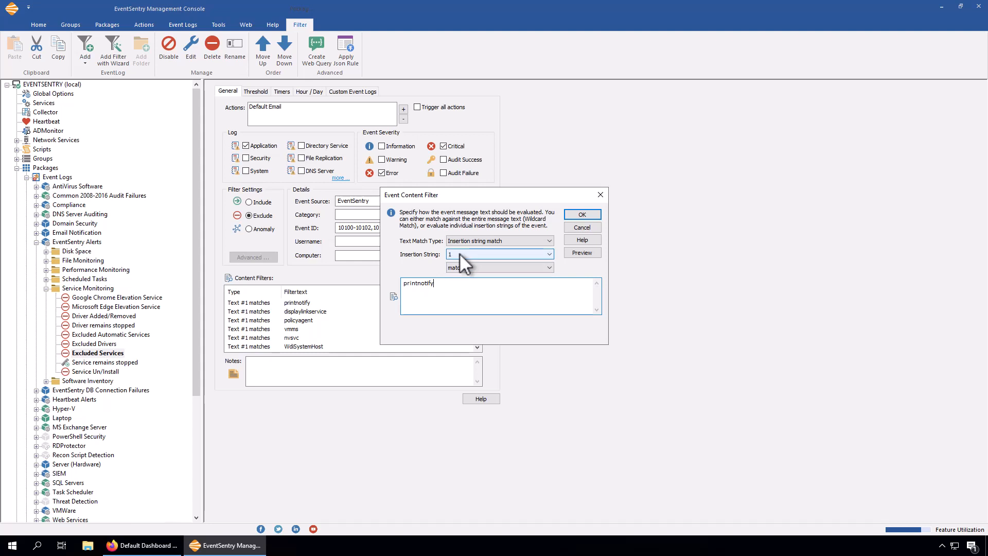
pyautogui.click(582, 227)
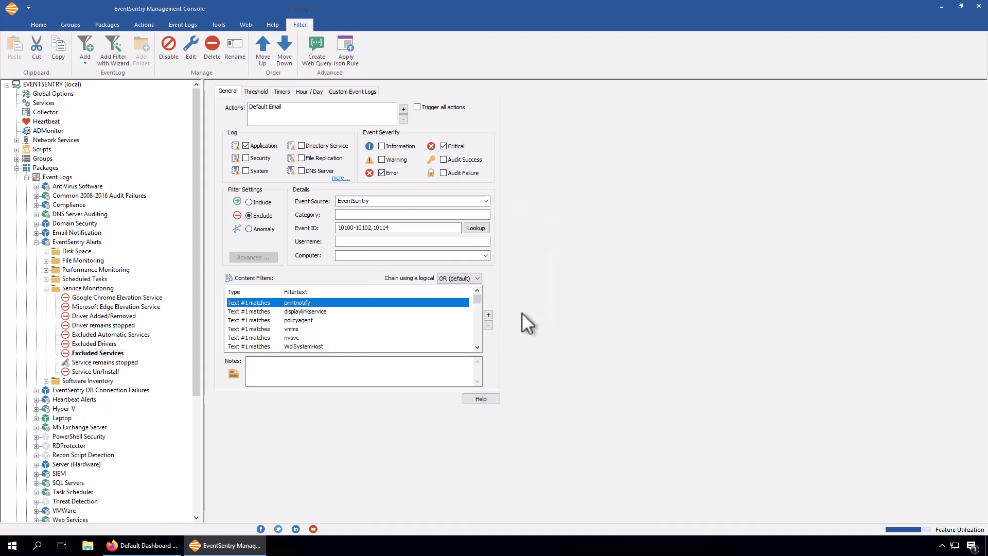
# - Review the Excluded Drivers, Excluded Automatic Services, Driver remains stopped and Driver Added/Removed filters under Service Monitoring
pyautogui.click(98, 343)
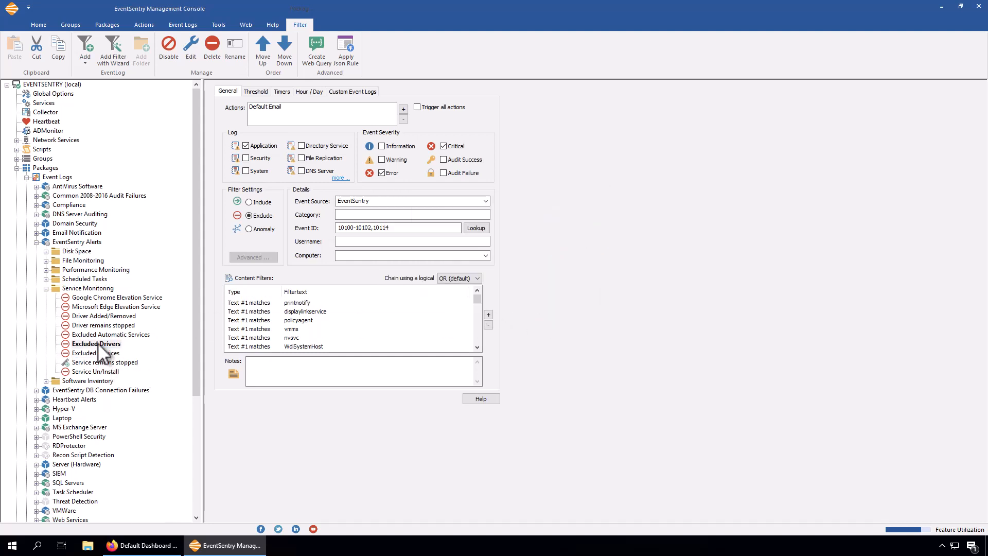
pyautogui.click(137, 333)
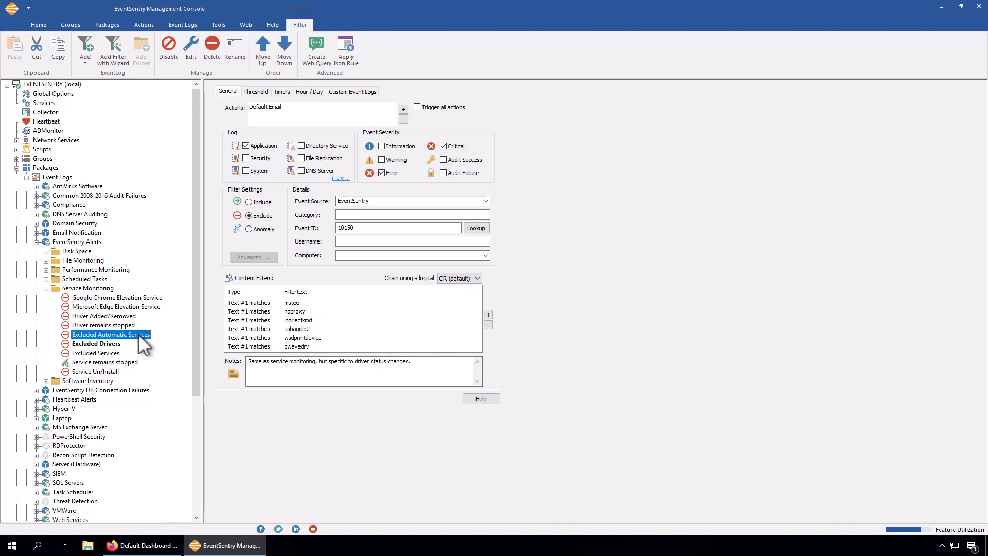
pyautogui.click(117, 325)
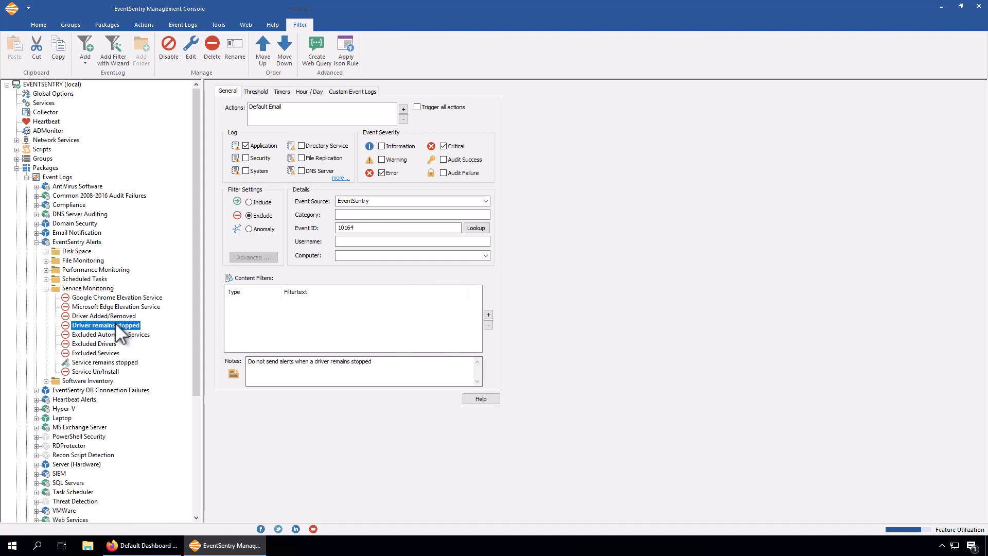
pyautogui.click(111, 315)
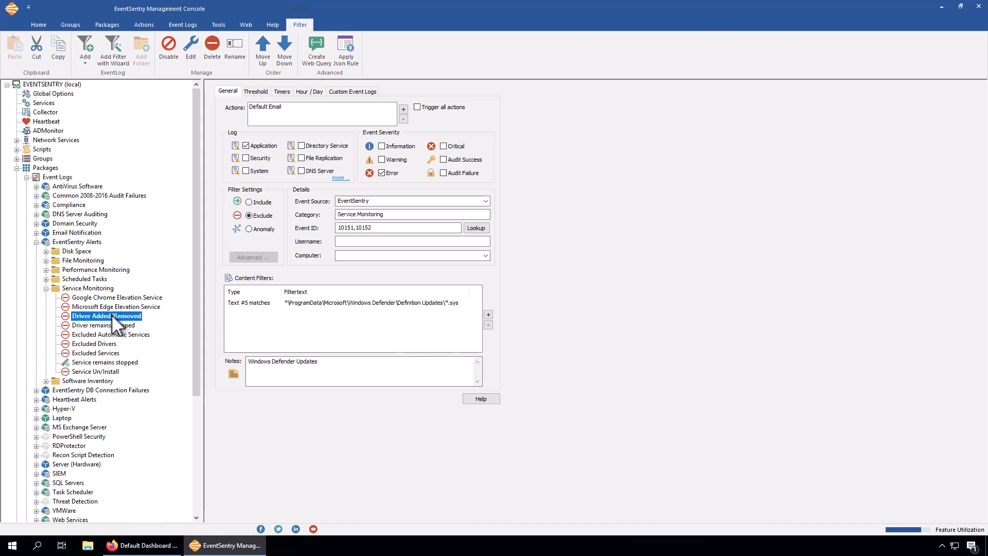
# - Look up the event message for the Driver Added/Removed filter and locate the Executable insertion string %5 in its preview
pyautogui.click(301, 302)
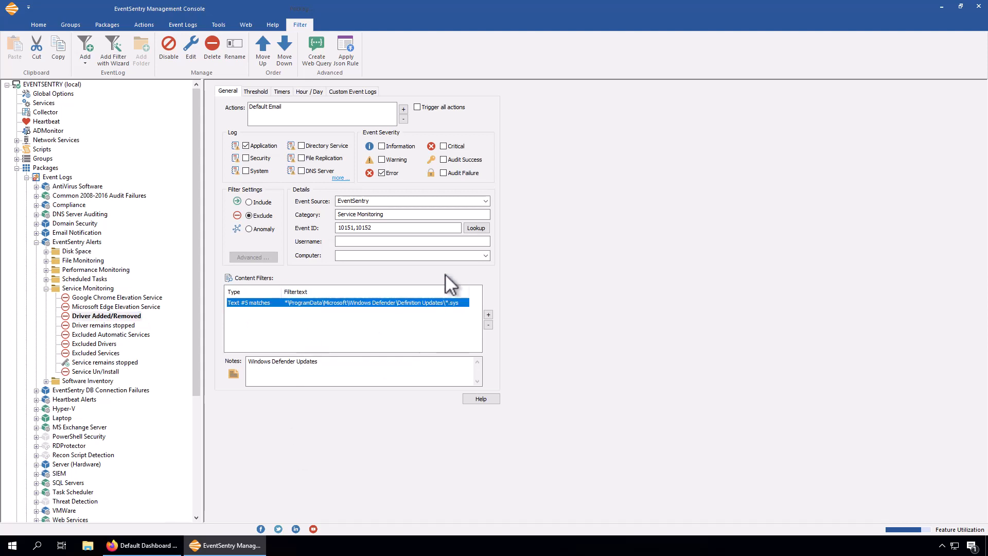
pyautogui.moveTo(356, 229)
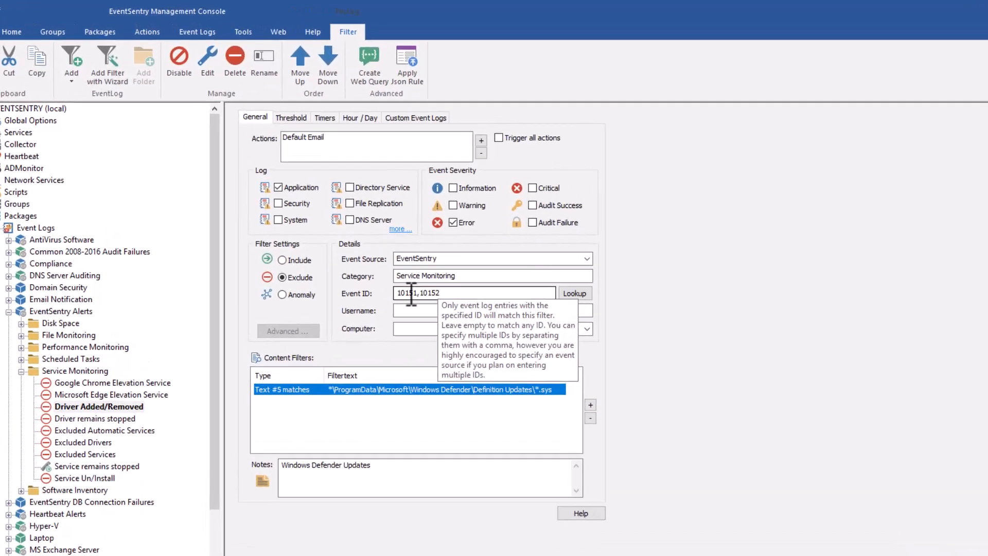
pyautogui.click(485, 234)
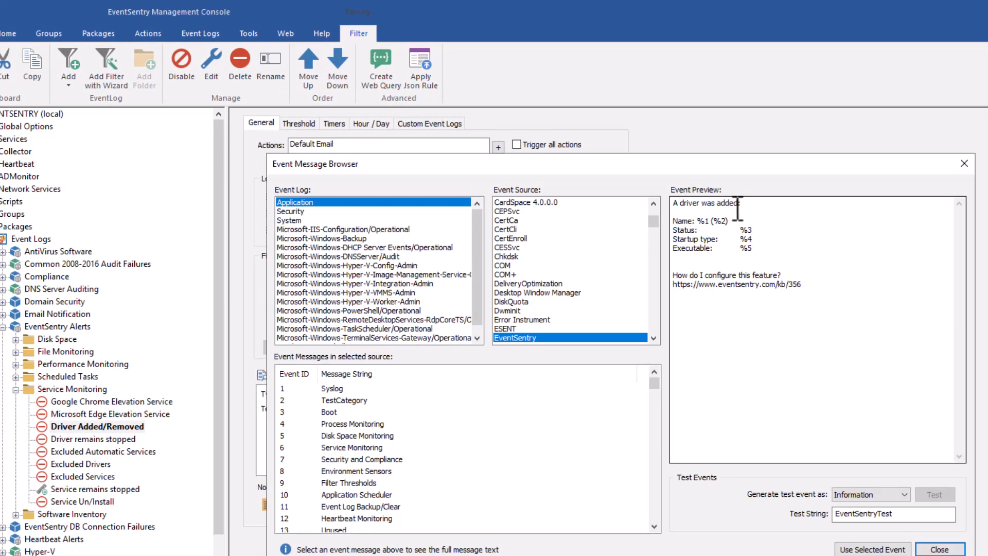
pyautogui.moveTo(484, 173); pyautogui.dragTo(587, 169)
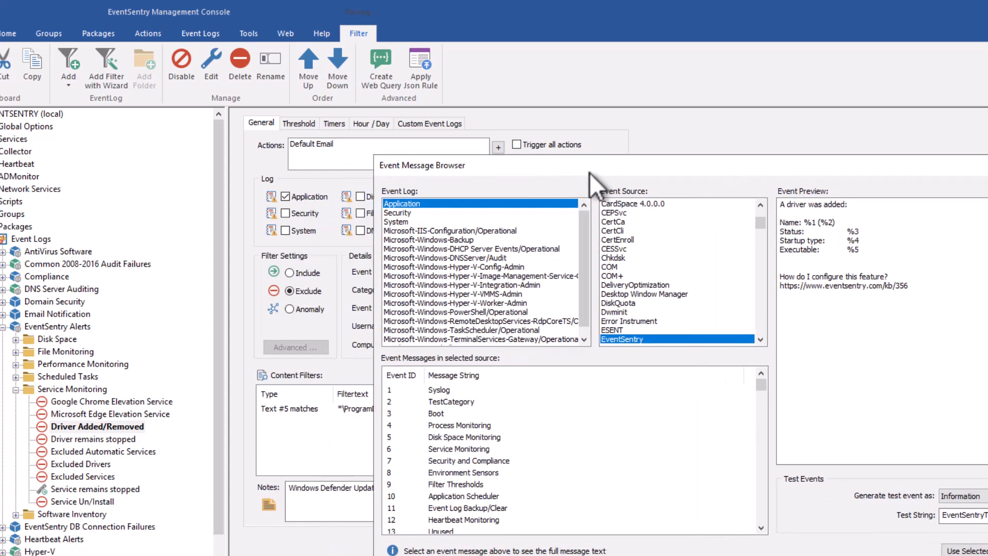
pyautogui.click(866, 251)
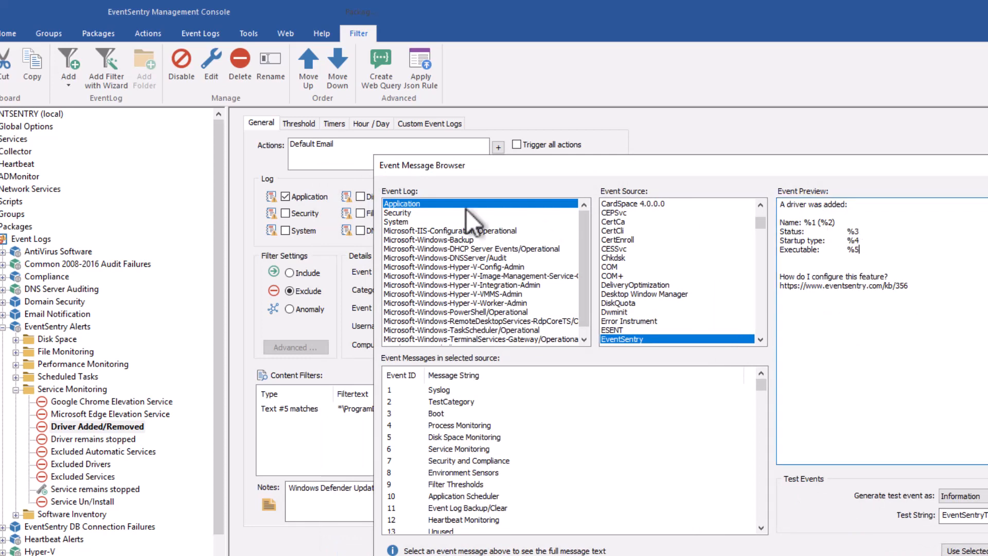
# - Uncover the filter's exclude settings and Text #5 content filter for comparison with the event preview, then close the message browser
pyautogui.moveTo(489, 162); pyautogui.dragTo(715, 182)
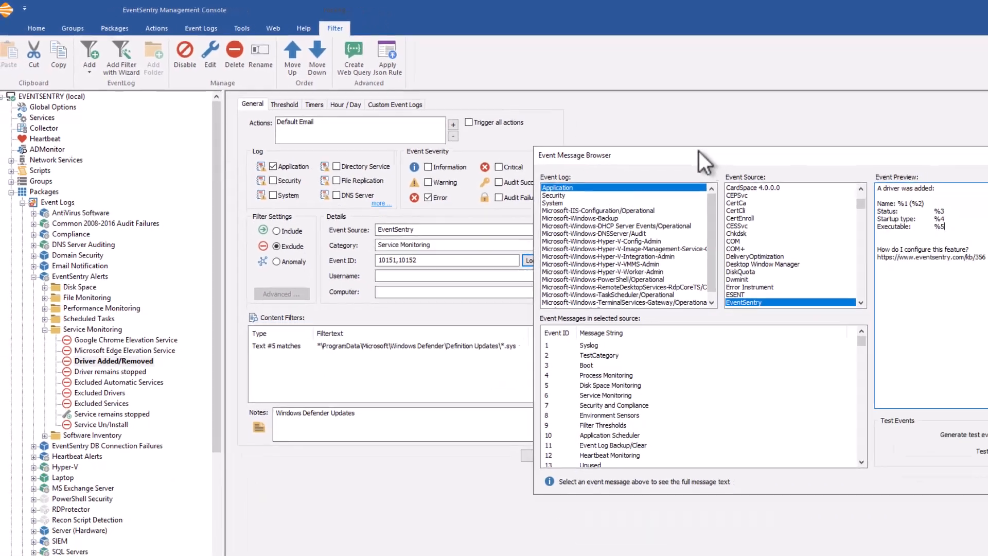
pyautogui.moveTo(768, 181); pyautogui.dragTo(459, 181)
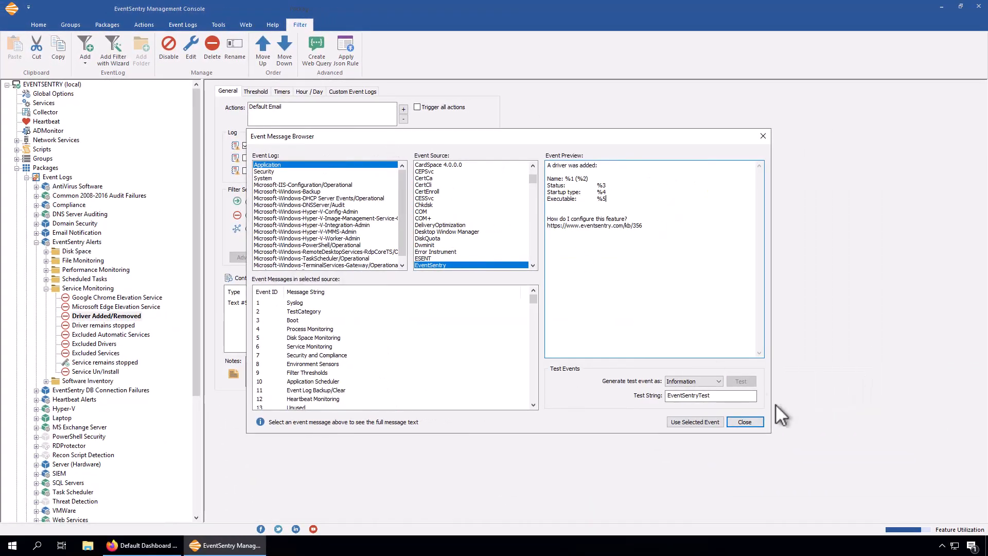
pyautogui.click(743, 420)
# - Start a new content filter with Insertion string match and look over the comparison operators for insertion string 1
pyautogui.click(493, 311)
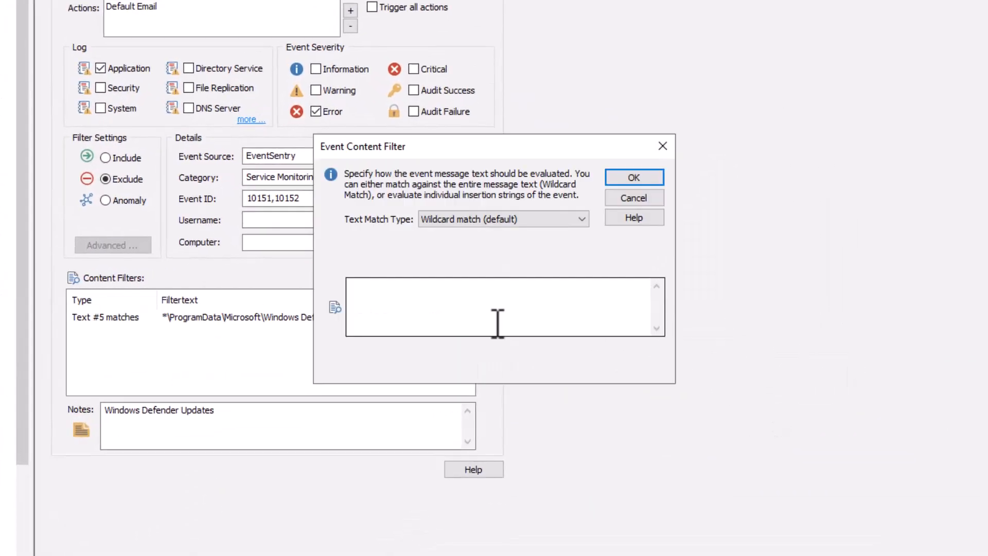
pyautogui.click(481, 220)
pyautogui.click(465, 243)
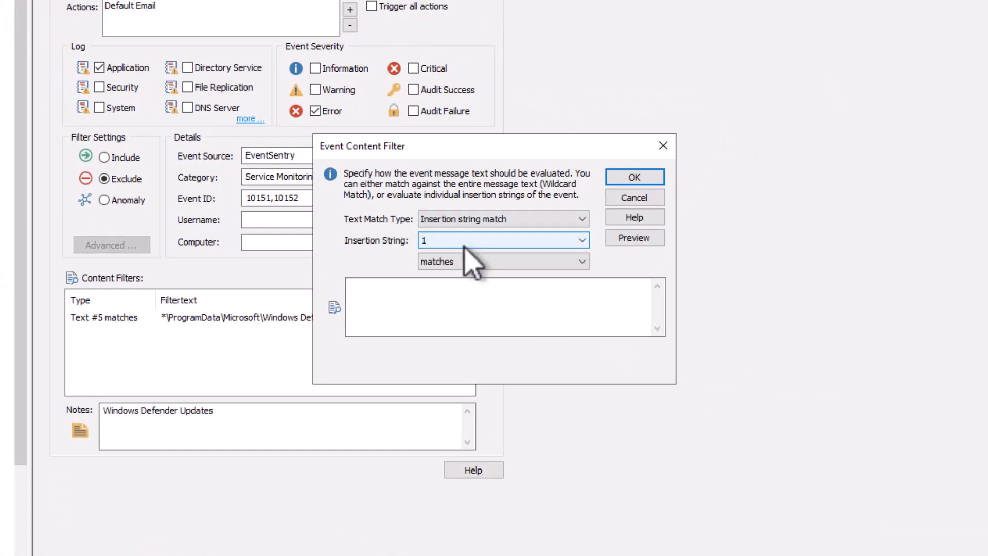
pyautogui.click(457, 264)
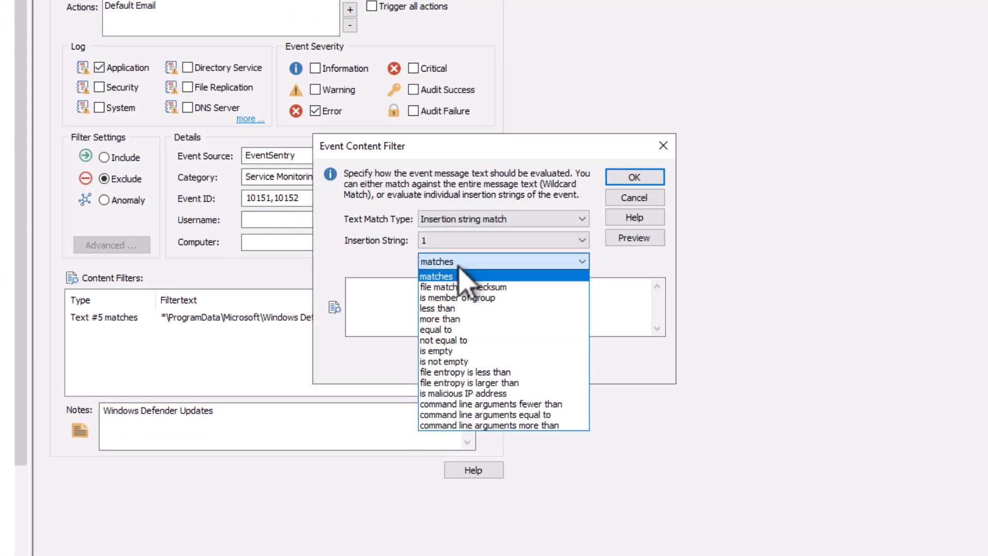
pyautogui.click(458, 267)
# - Look at the Regex match (Perl syntax) text match type for the new content filter and discard the filter
pyautogui.click(464, 219)
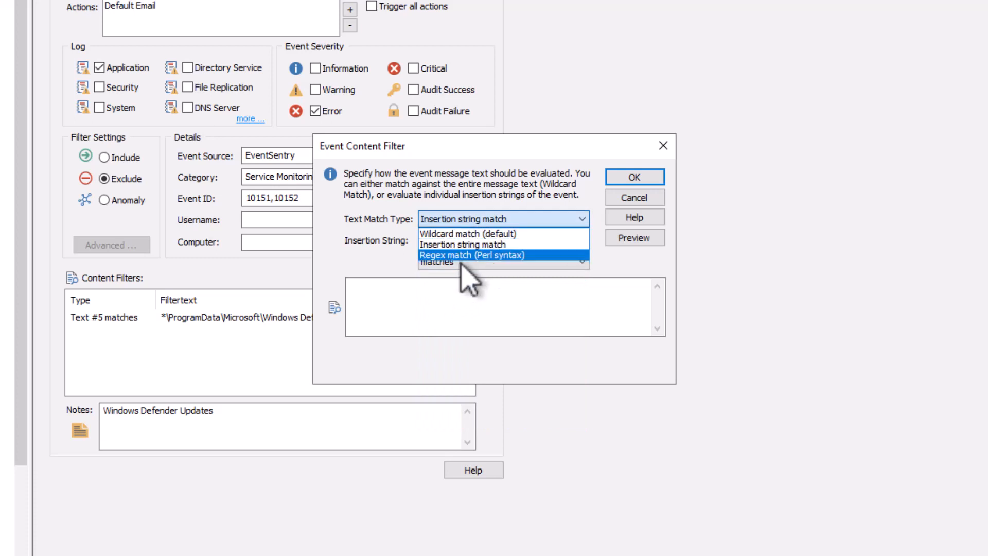
pyautogui.click(469, 255)
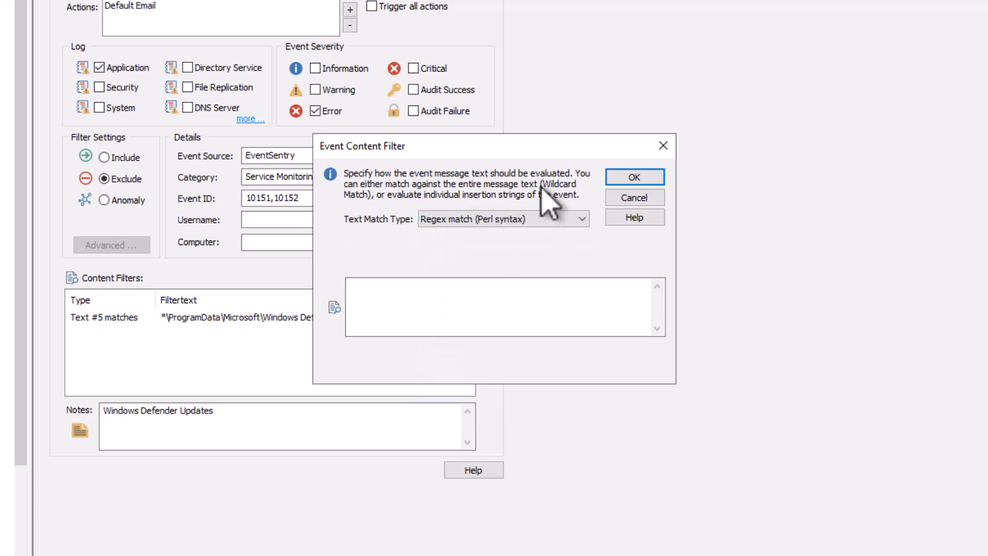
pyautogui.click(511, 225)
pyautogui.click(507, 221)
pyautogui.click(467, 307)
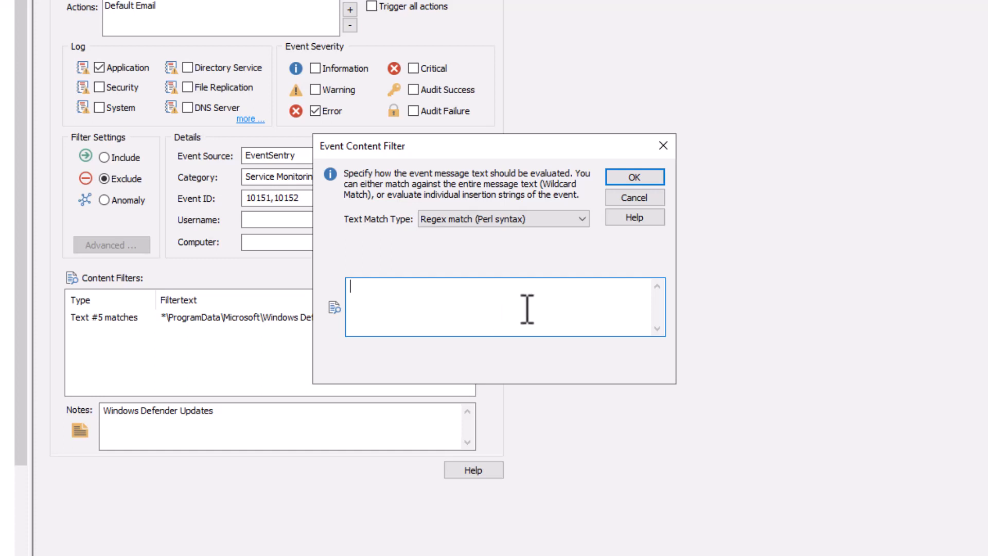
pyautogui.click(531, 220)
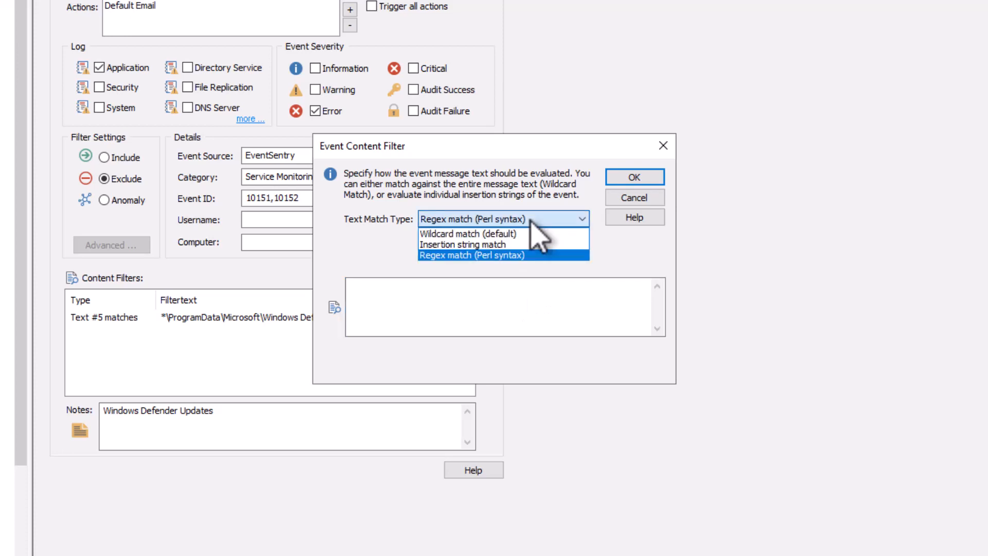
pyautogui.click(533, 221)
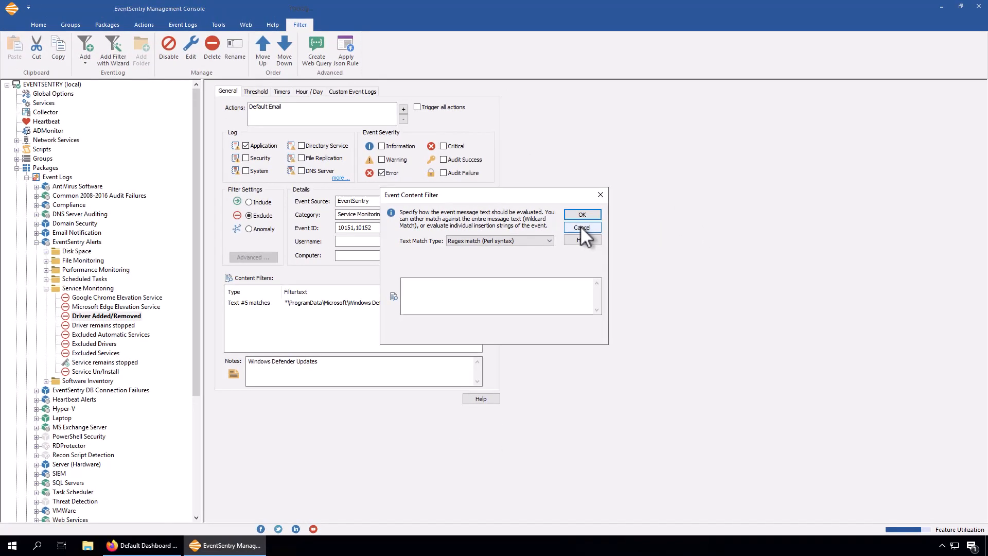
pyautogui.click(582, 229)
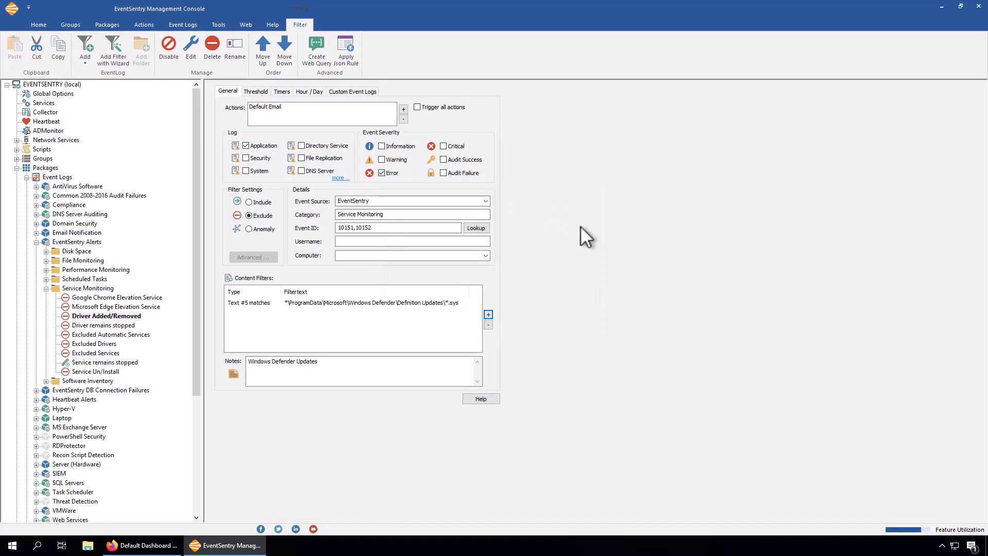
# - Open the Suspicious Command Params filter in the PowerShell Security package and widen the Type column of its content filters
pyautogui.click(46, 288)
pyautogui.click(36, 242)
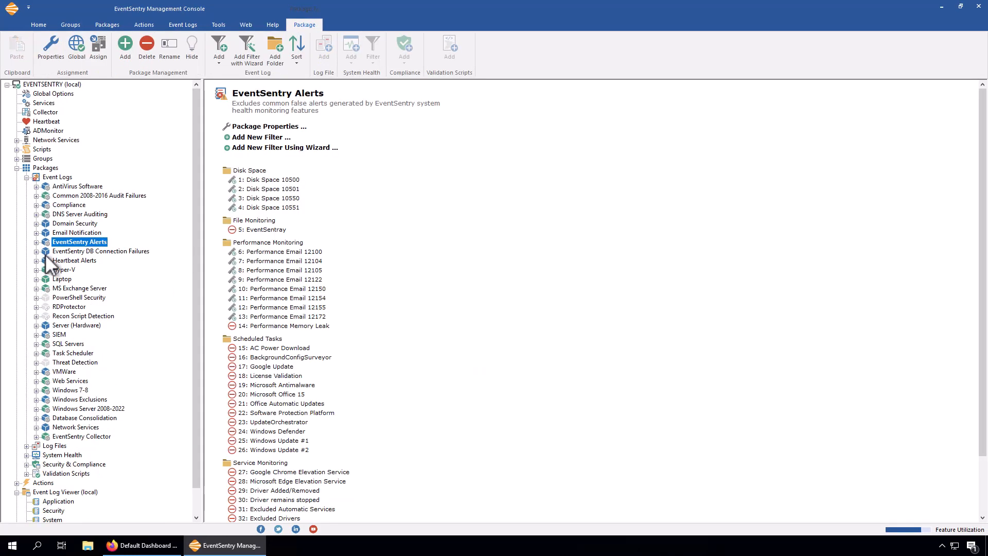
pyautogui.click(36, 298)
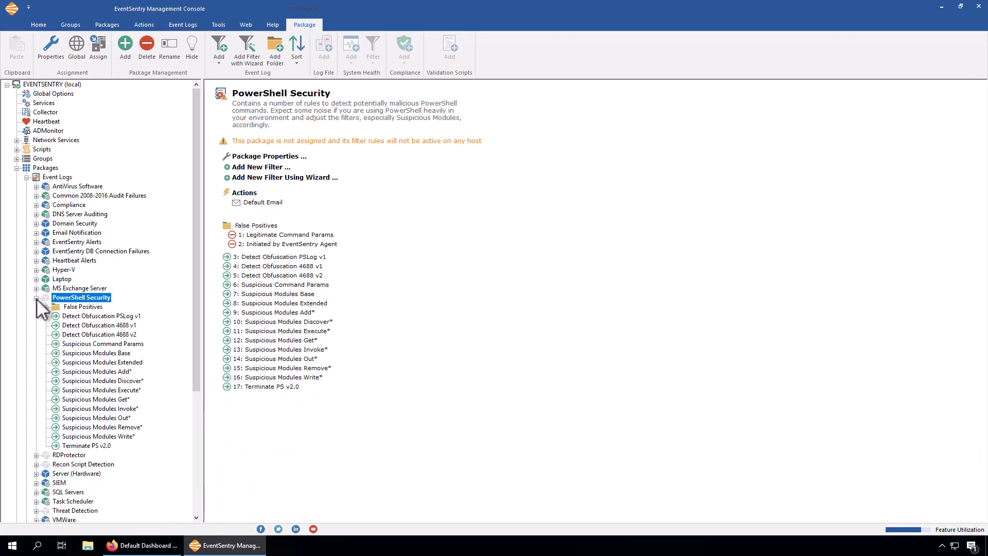
pyautogui.click(103, 344)
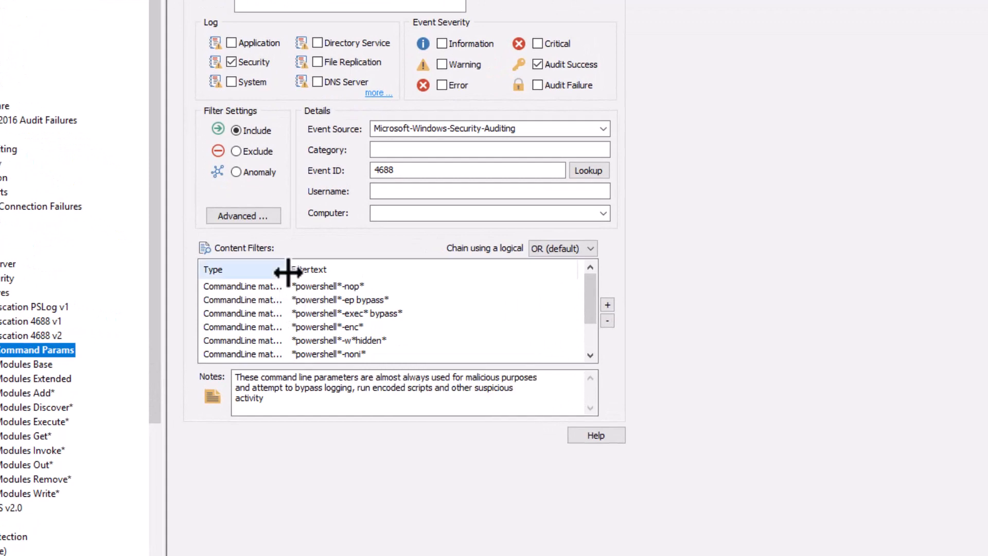
pyautogui.moveTo(288, 272); pyautogui.dragTo(311, 271)
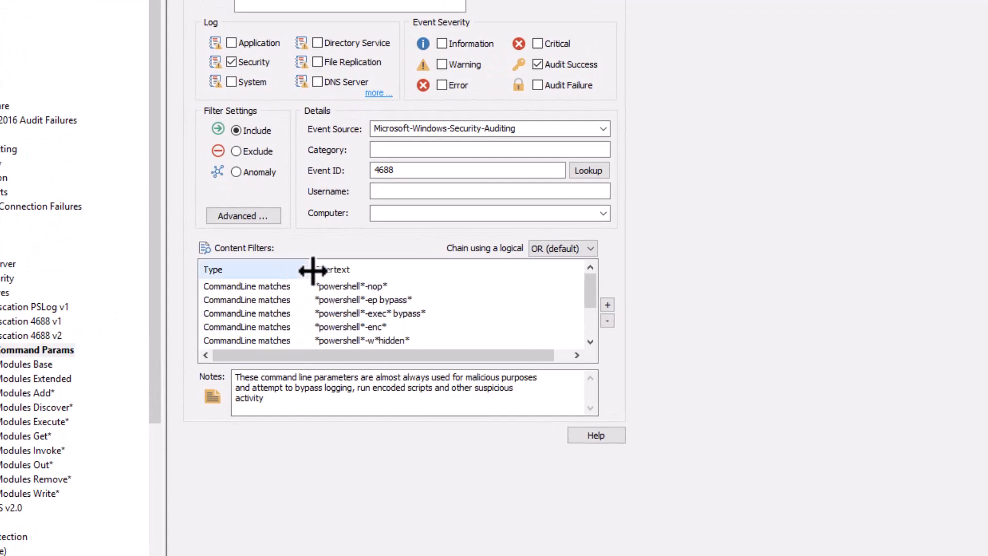
pyautogui.click(229, 287)
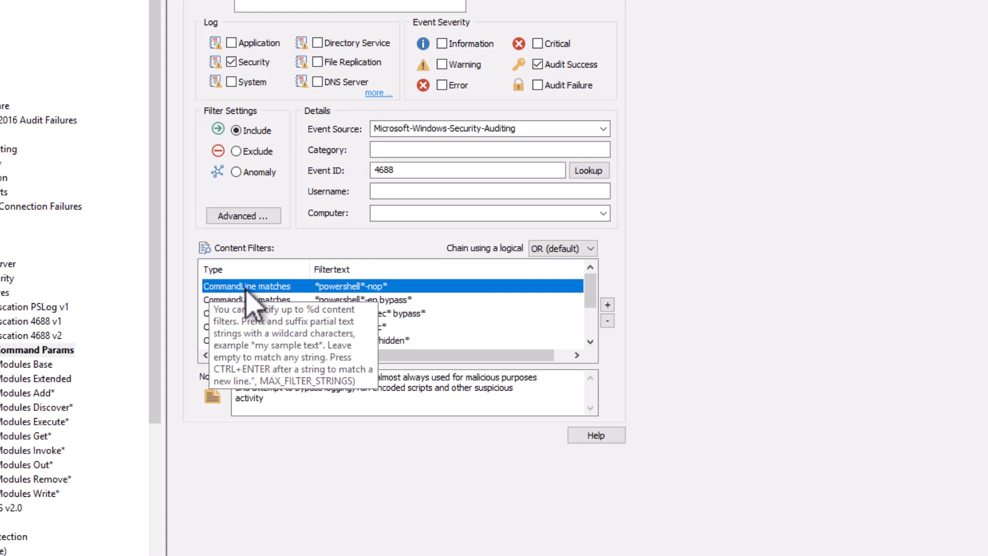
# - Open the *powershell*-nop* content filter, find the Process Command Line placeholder %9 in its event message preview, and close the preview
pyautogui.doubleClick(246, 288)
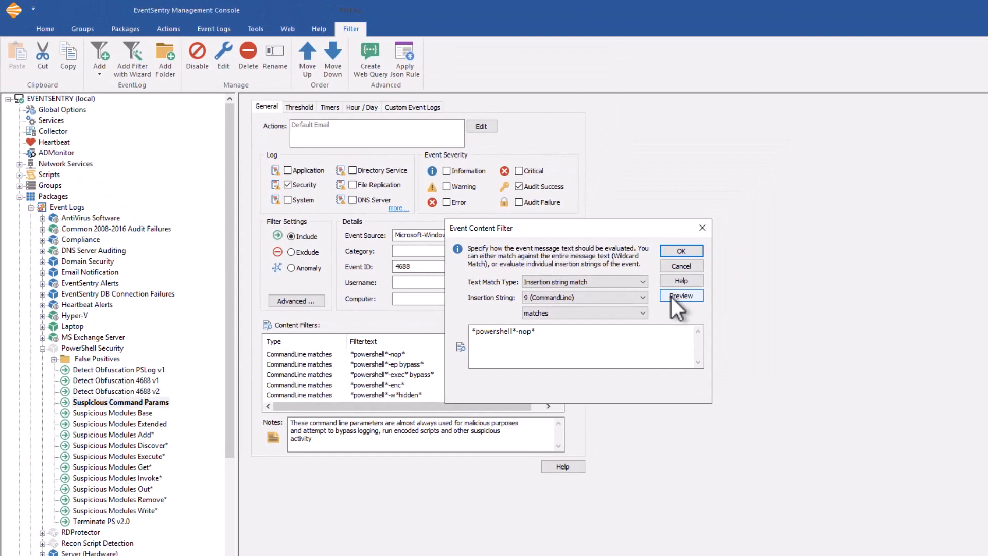
pyautogui.click(671, 297)
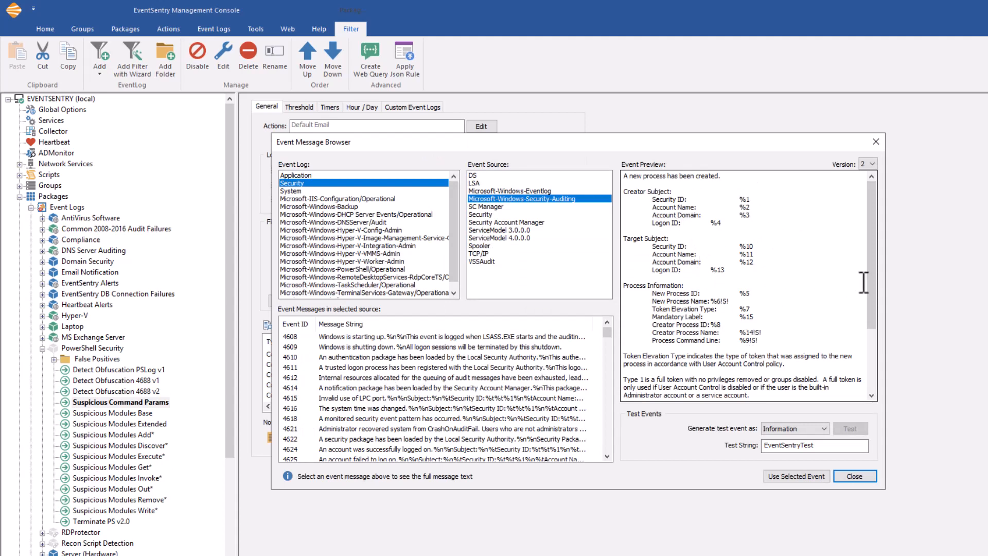
pyautogui.scroll(-2, 869, 283)
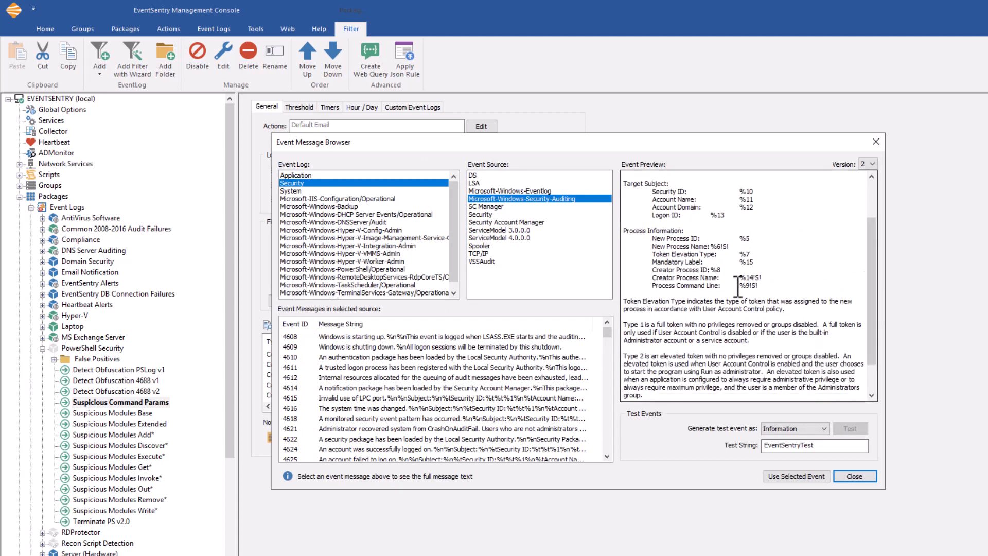
pyautogui.moveTo(740, 286); pyautogui.dragTo(752, 287)
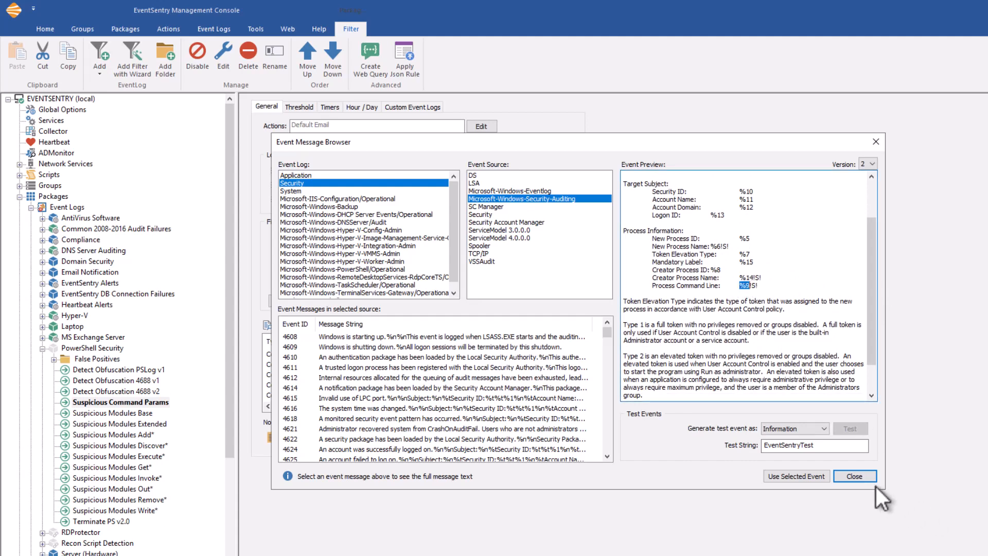
pyautogui.click(848, 475)
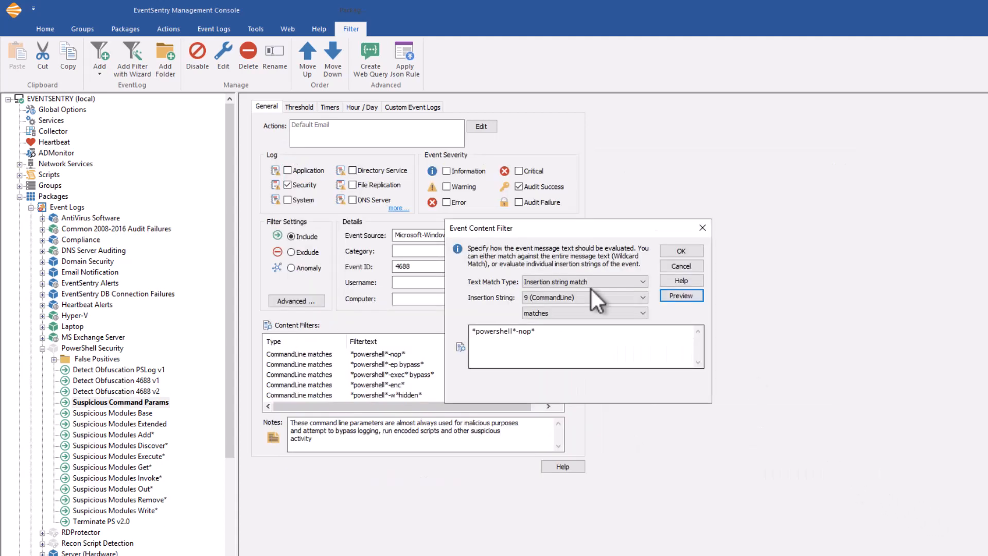
# - Review the named insertion strings and the match text of the CommandLine content filter, then cancel without changes
pyautogui.click(571, 298)
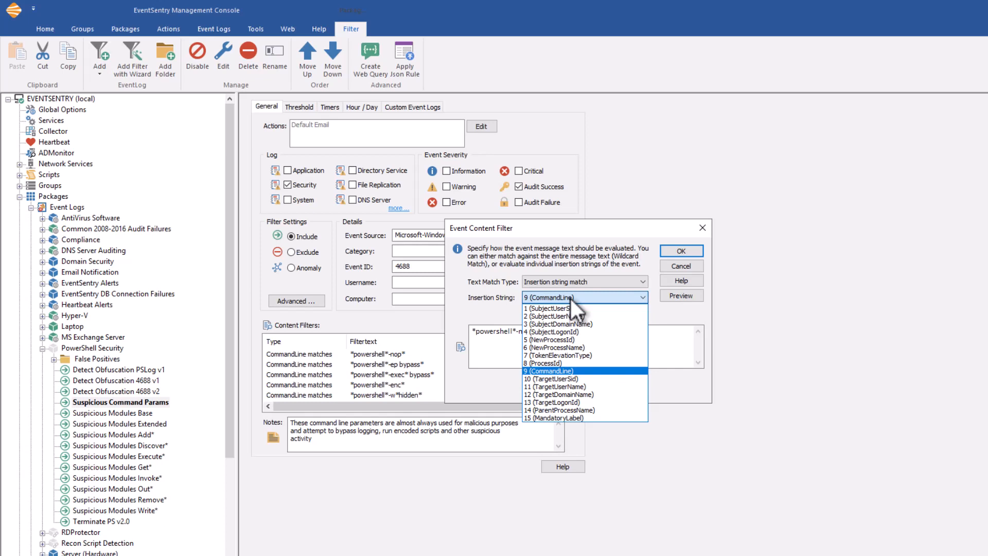
pyautogui.click(570, 297)
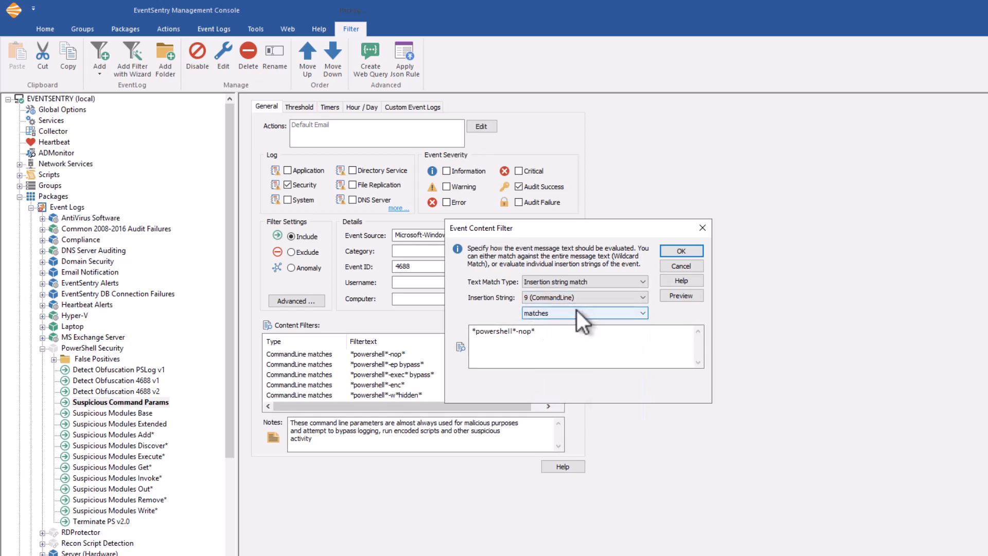
pyautogui.click(546, 336)
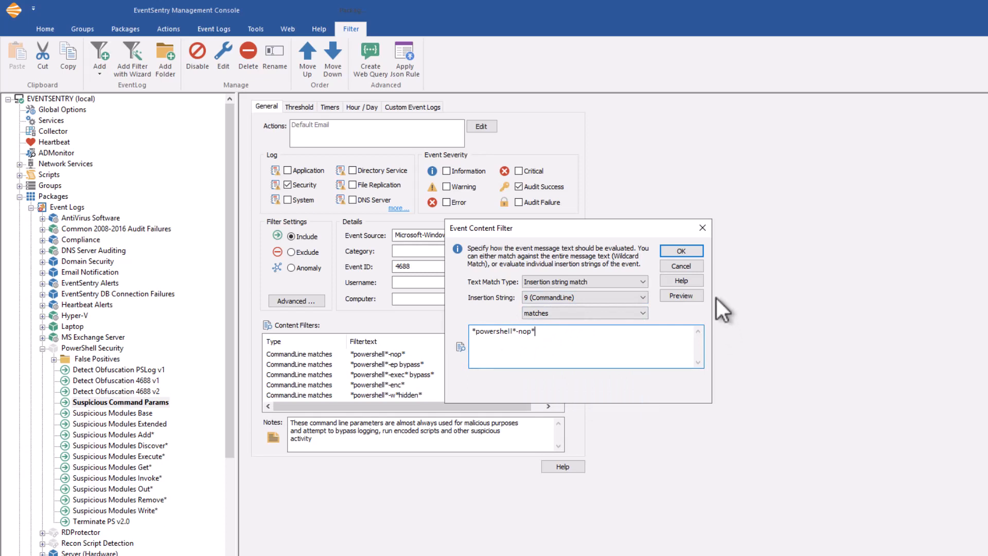
pyautogui.click(680, 266)
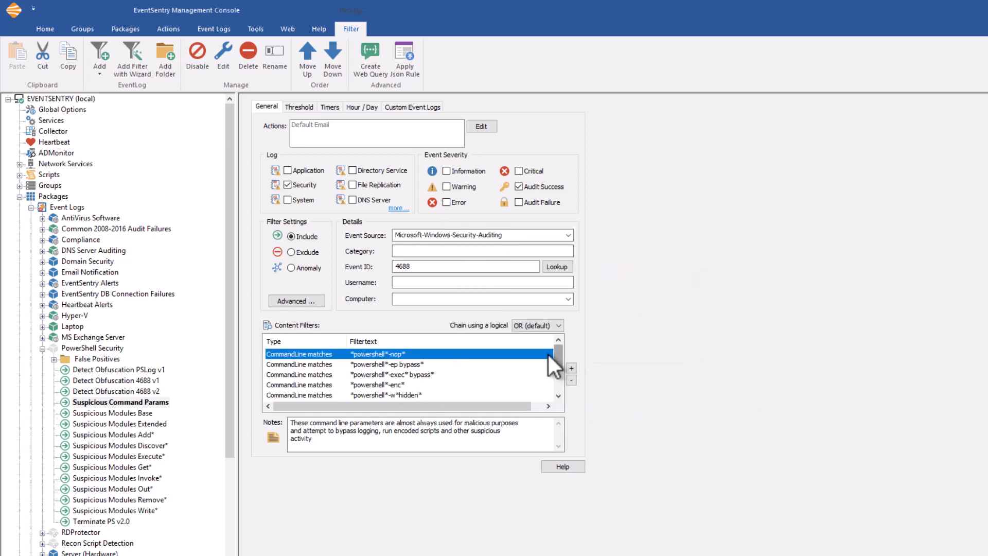
# - Review the remaining Suspicious Command Params content filters and the regex content filters of Detect Obfuscation PSLog v1
pyautogui.moveTo(558, 358); pyautogui.dragTo(559, 378)
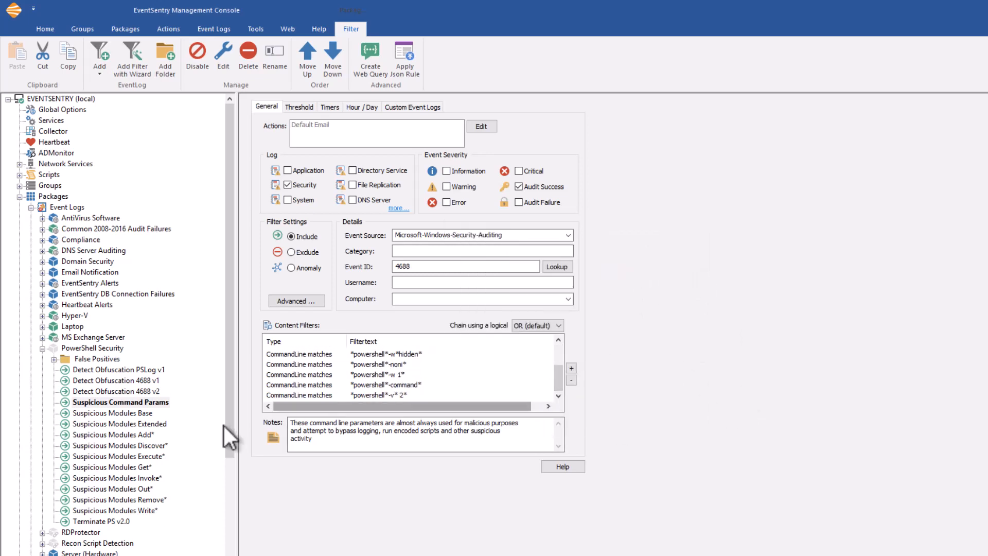
pyautogui.click(156, 370)
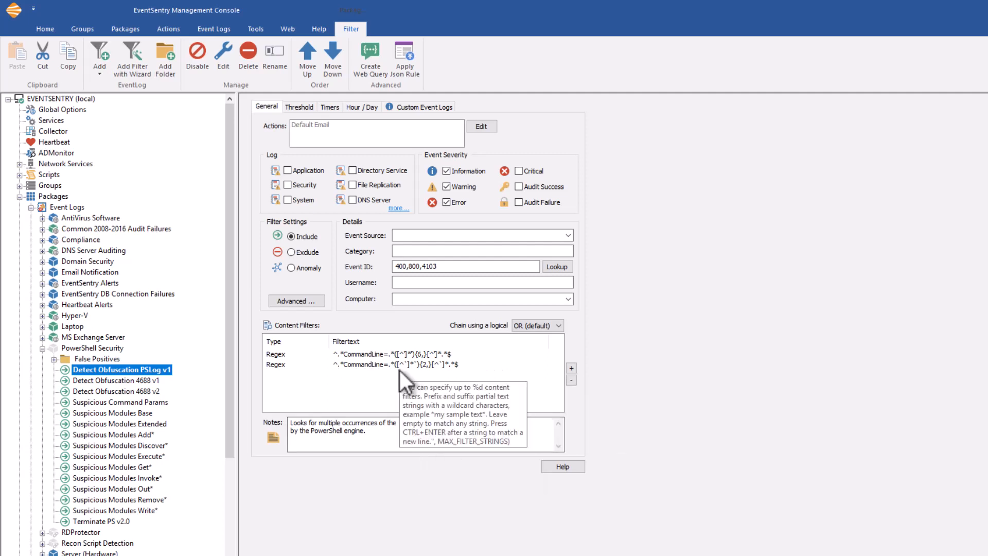
pyautogui.click(413, 353)
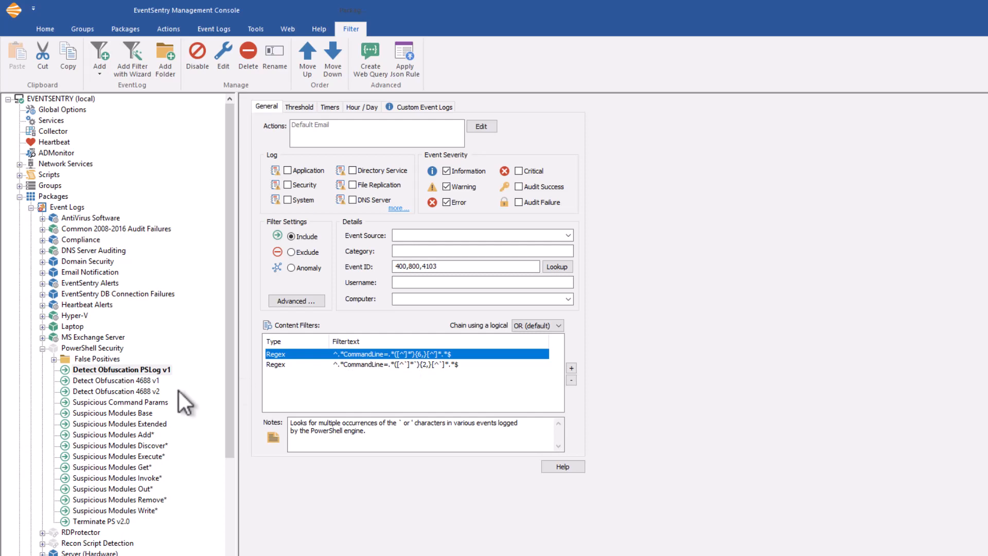
# - Collapse the PowerShell Security package and open the Collector Config Refresh filter in the EventSentry Collector package
pyautogui.doubleClick(56, 350)
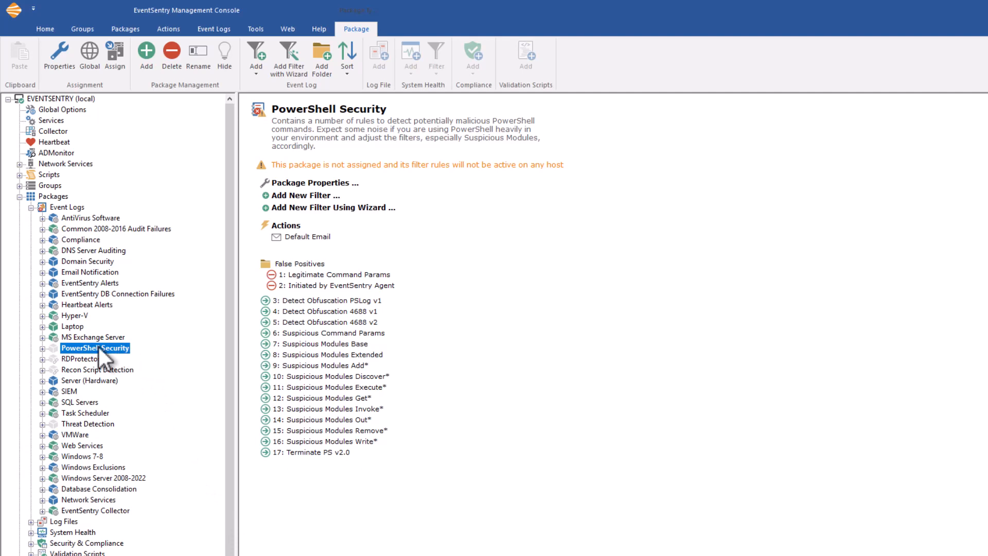
pyautogui.doubleClick(46, 513)
pyautogui.click(103, 521)
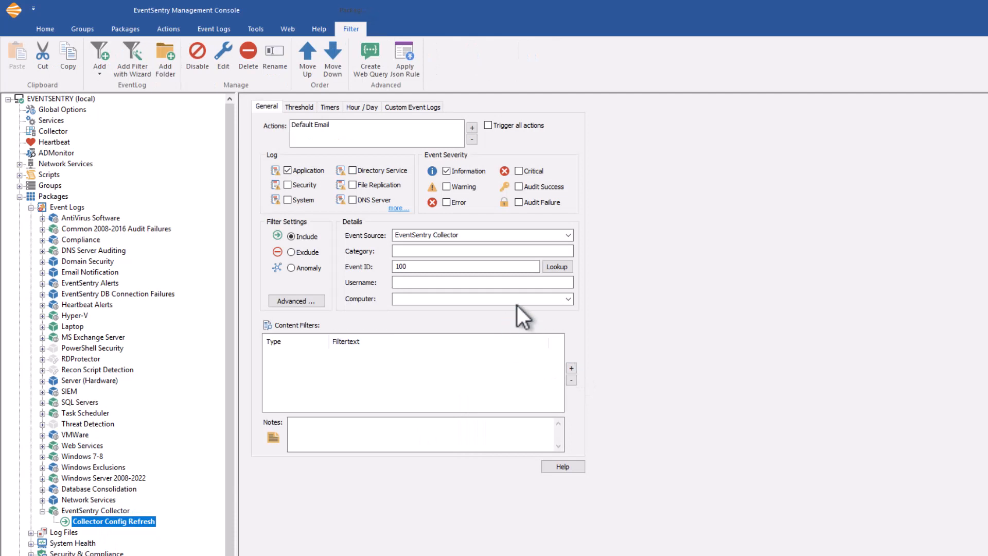
# - Start a new content filter for Collector Config Refresh using Insertion string match with the "file matches checksum" condition
pyautogui.click(575, 368)
pyautogui.click(603, 282)
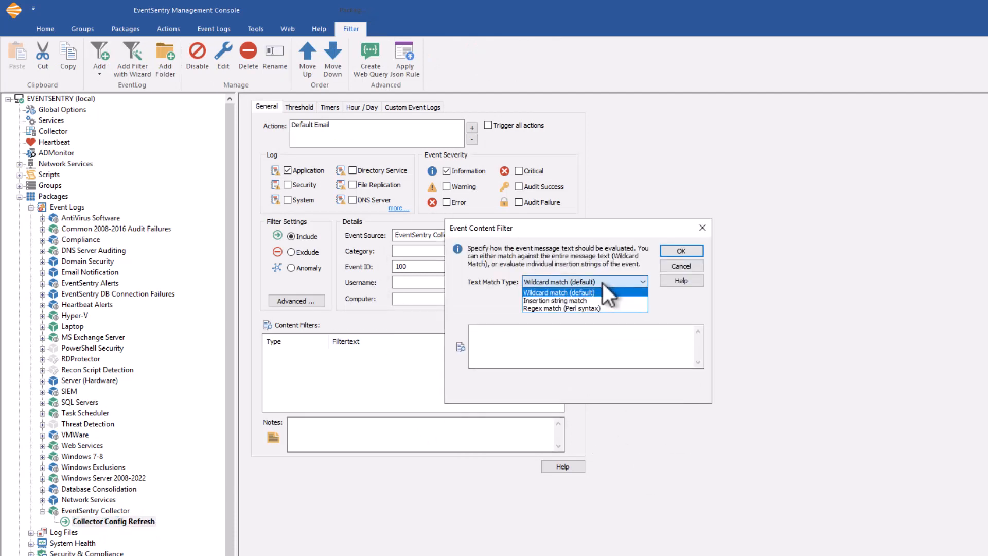
pyautogui.click(579, 302)
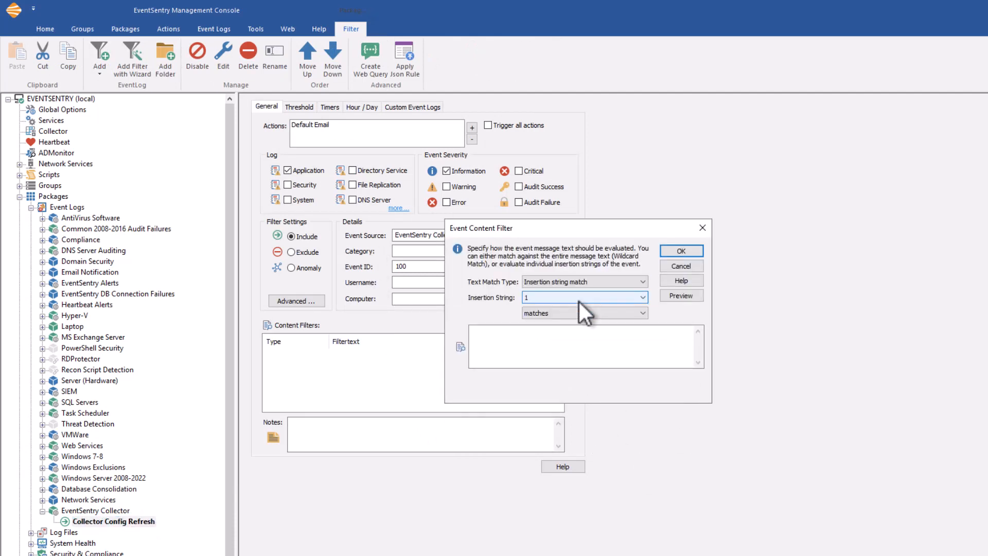
pyautogui.click(641, 315)
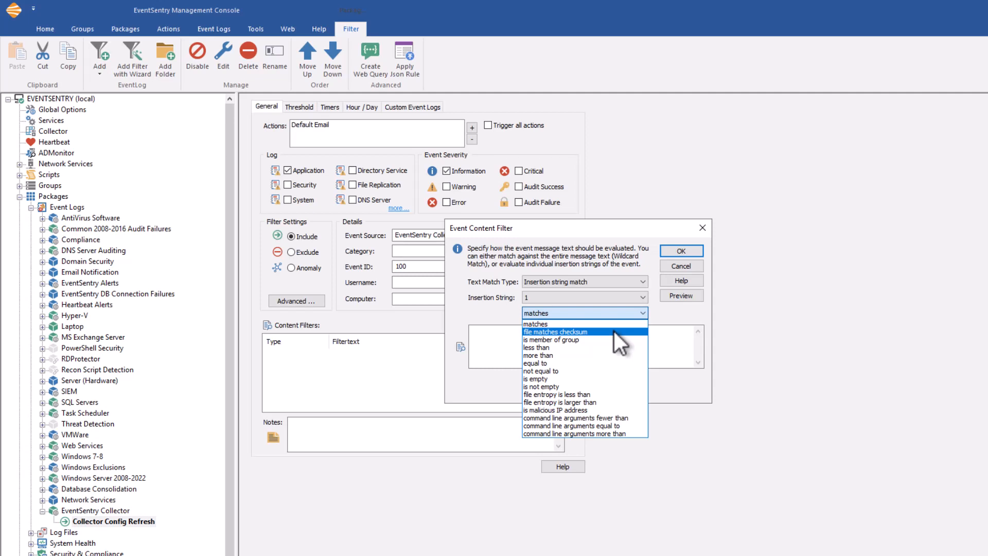
pyautogui.click(594, 332)
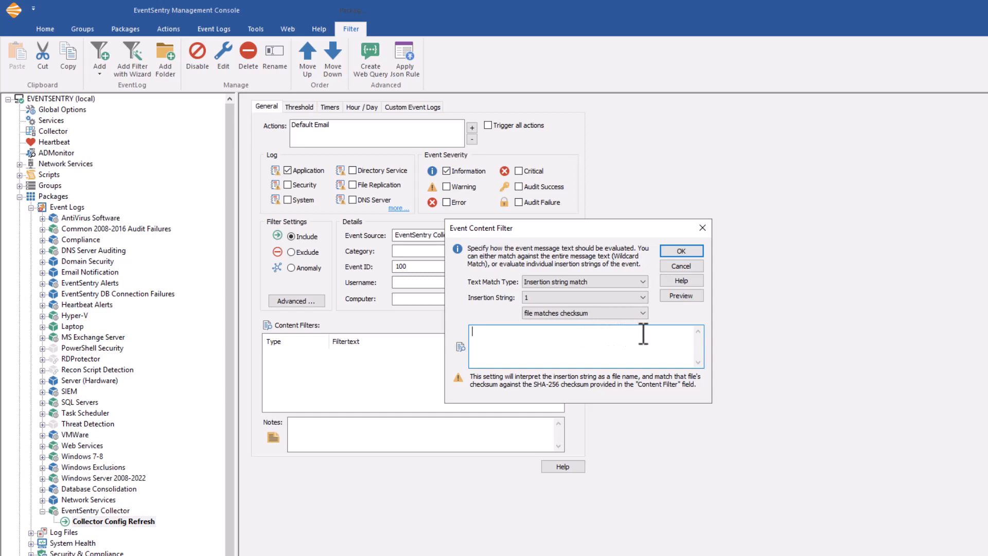
# - Change the insertion string condition to "is member of group" and enter Administrators as the group to match
pyautogui.click(587, 313)
pyautogui.click(569, 338)
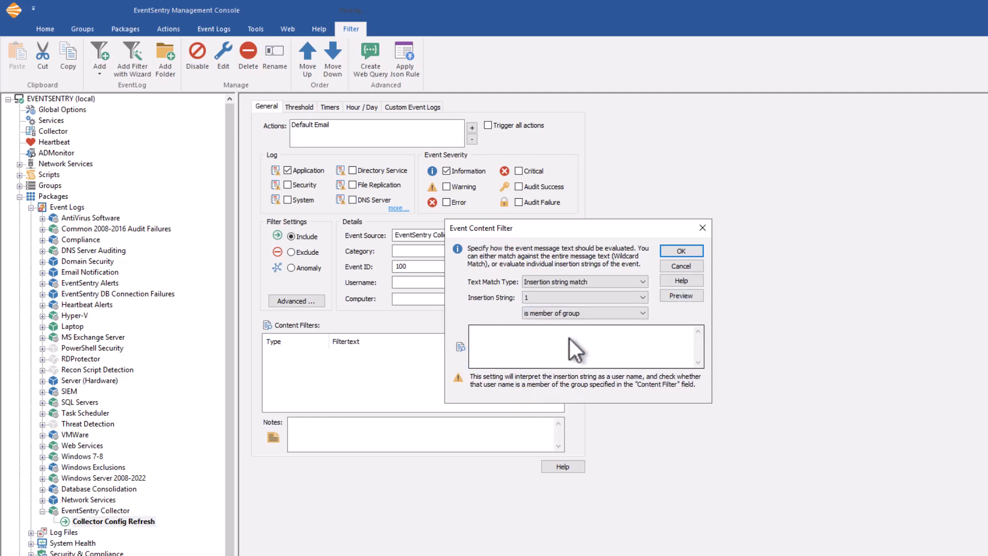
pyautogui.click(571, 342)
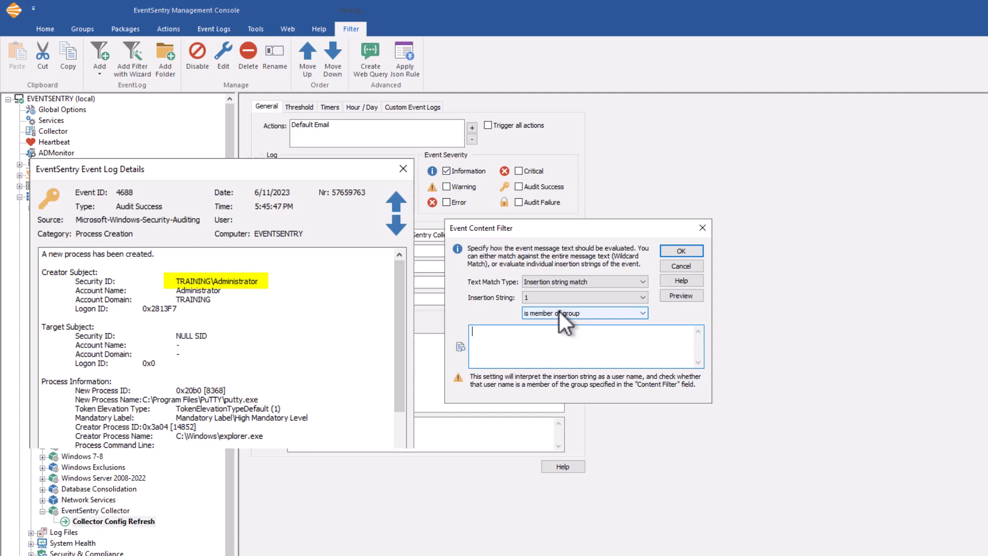
pyautogui.write('Adminis')
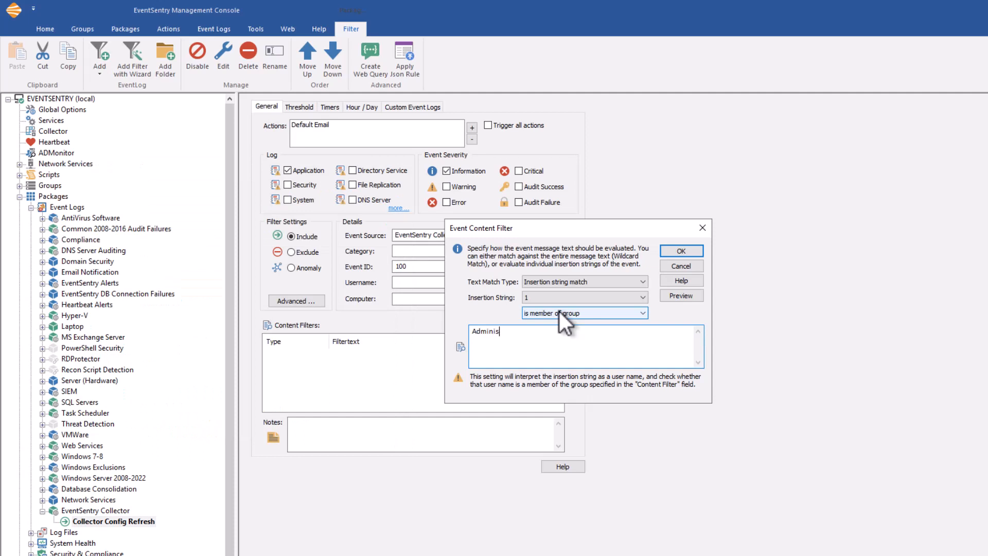
pyautogui.write('trators')
# - Change the insertion string condition to the numeric comparison "less than" and replace the filter text with 50
pyautogui.click(632, 312)
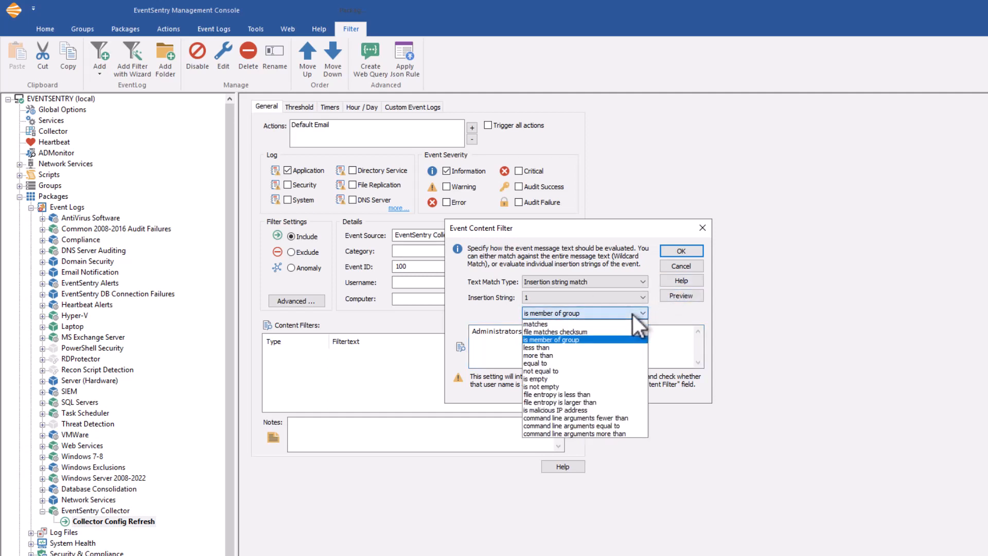
pyautogui.click(560, 351)
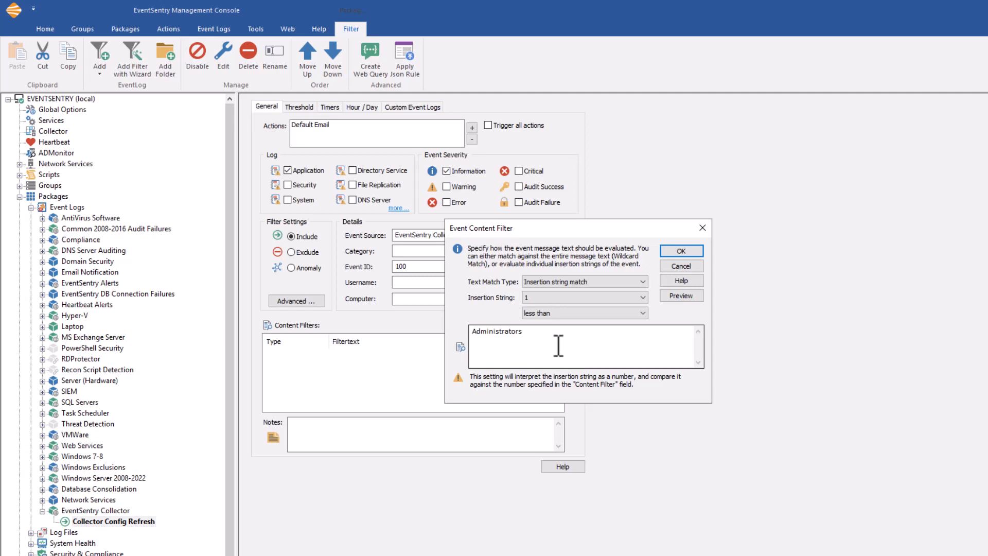
pyautogui.doubleClick(477, 331)
pyautogui.write('50')
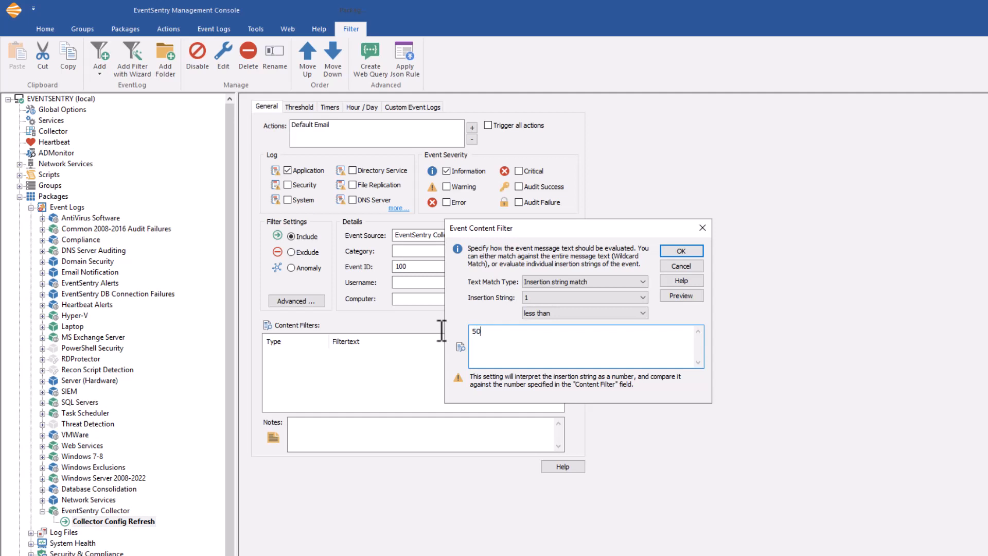
# - Try the "file entropy is less than" condition and switch the content filter to "is malicious IP address"
pyautogui.click(552, 313)
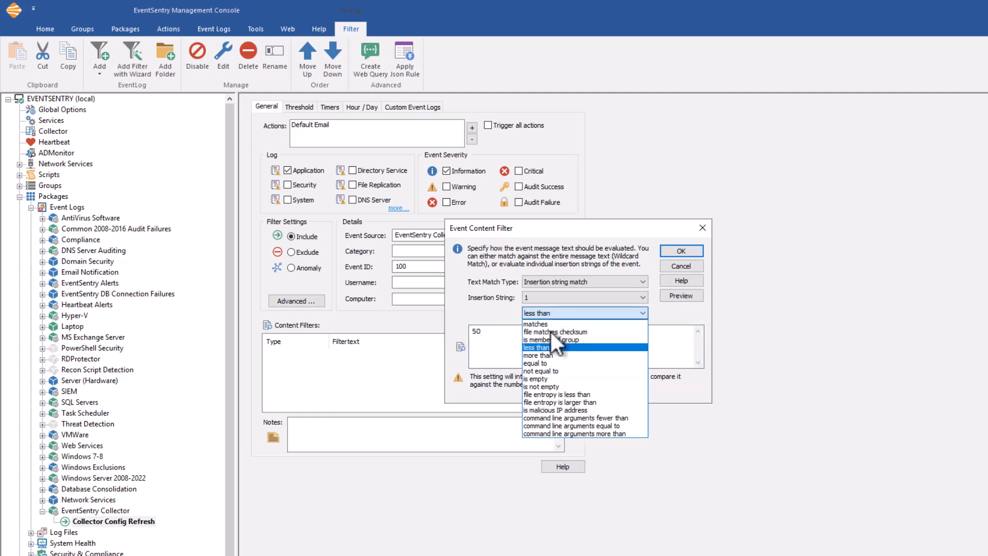
pyautogui.click(549, 395)
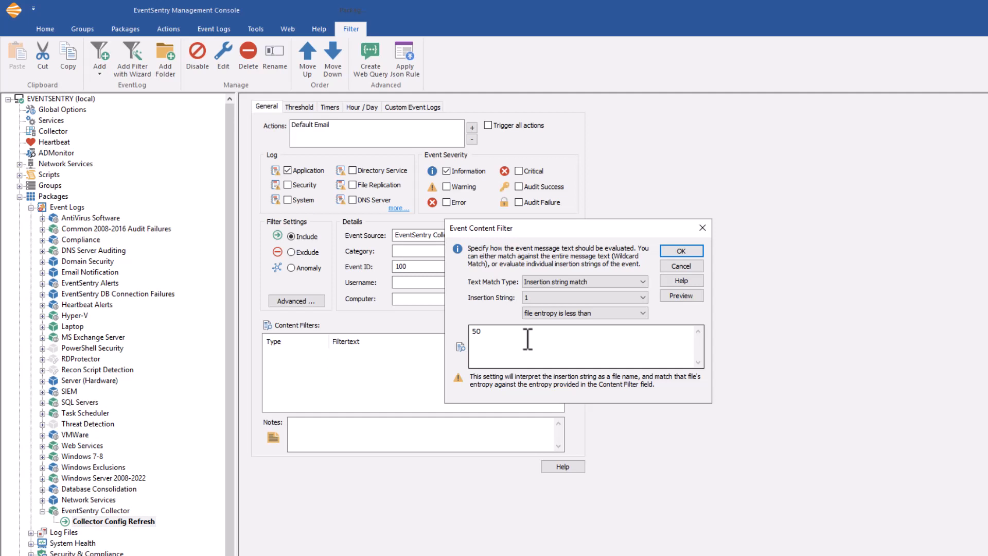
pyautogui.click(571, 316)
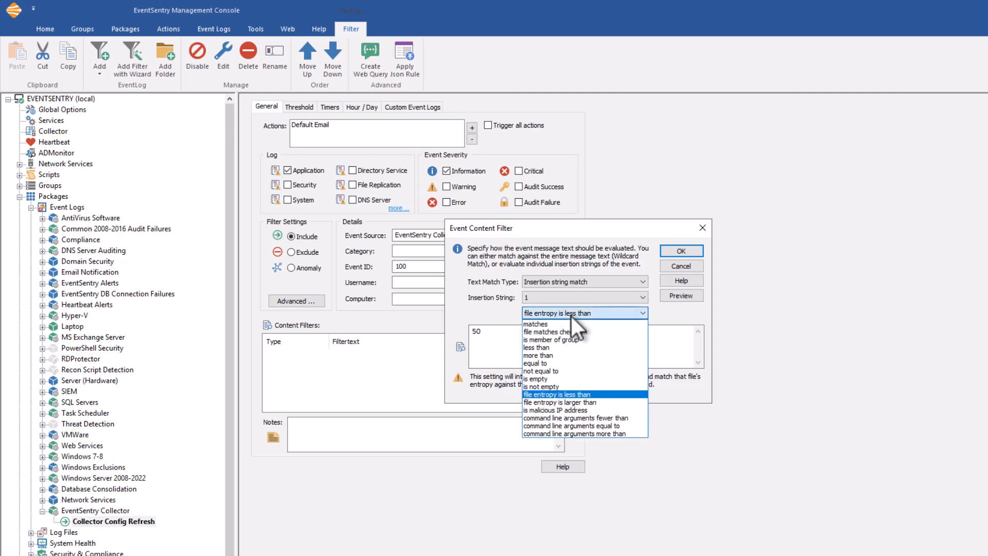
pyautogui.click(579, 411)
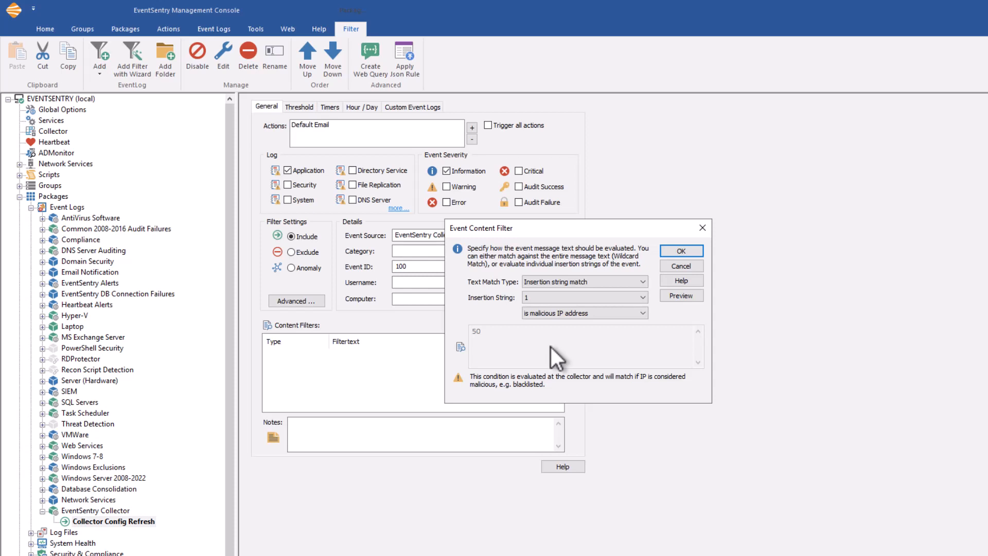
# - Set the condition to "command line arguments fewer than" 2 on insertion string 9, review the condition options, and cancel the new content filter
pyautogui.click(594, 313)
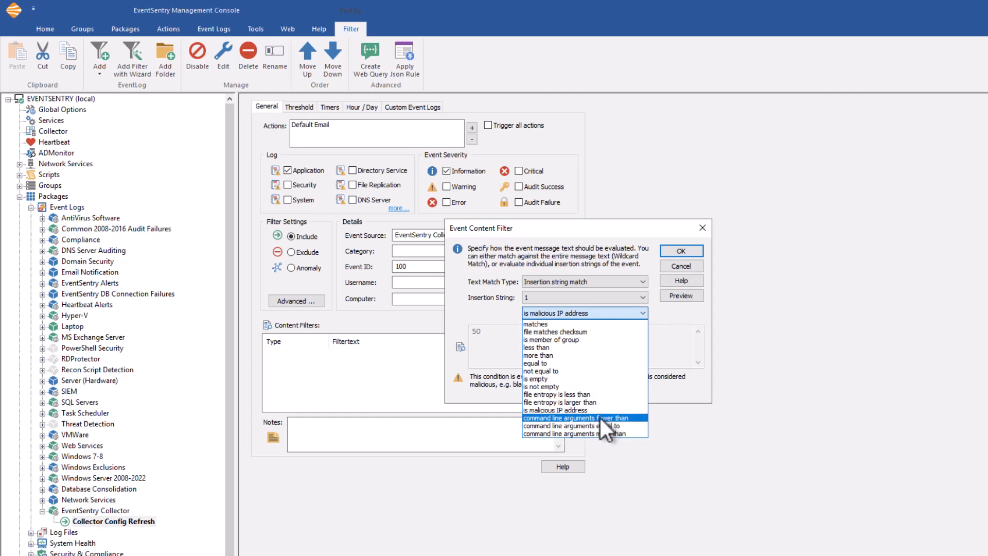
pyautogui.click(600, 418)
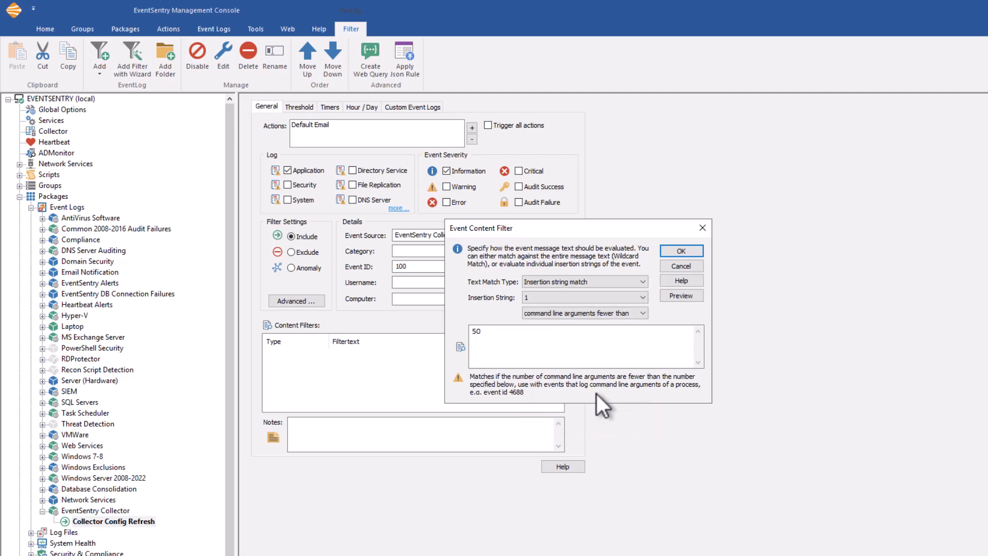
pyautogui.click(575, 299)
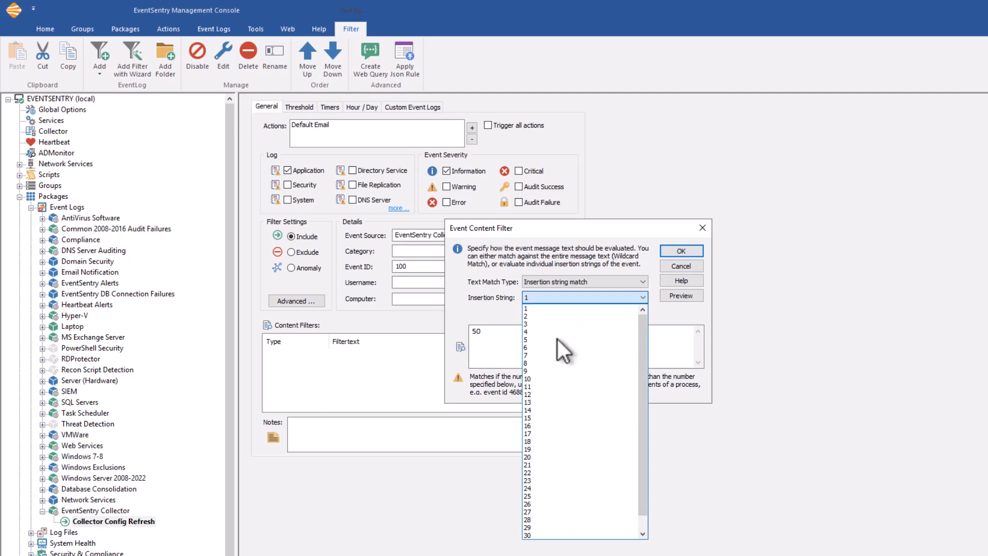
pyautogui.click(548, 372)
pyautogui.click(522, 343)
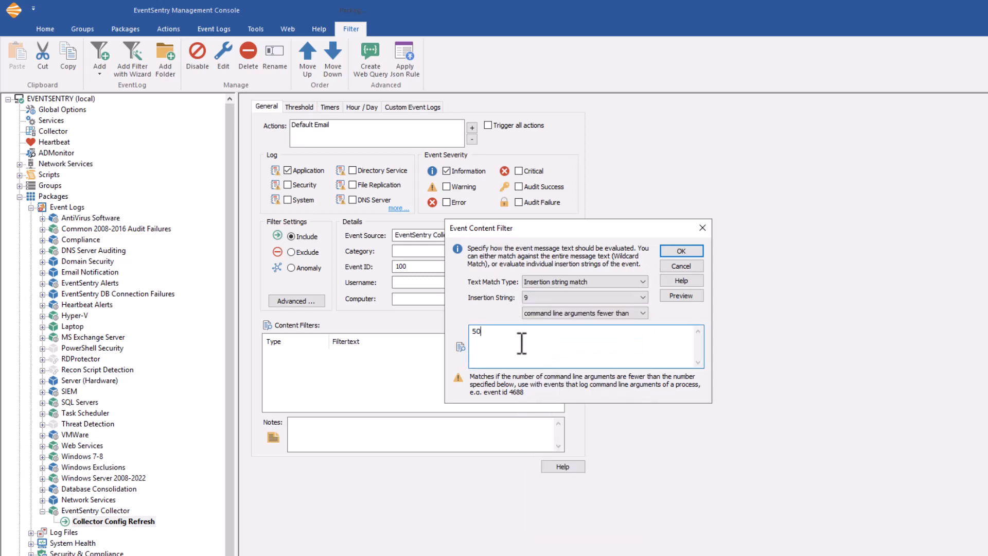
pyautogui.press('BackSpace')
pyautogui.press('BackSpace')
pyautogui.write('2')
pyautogui.click(618, 317)
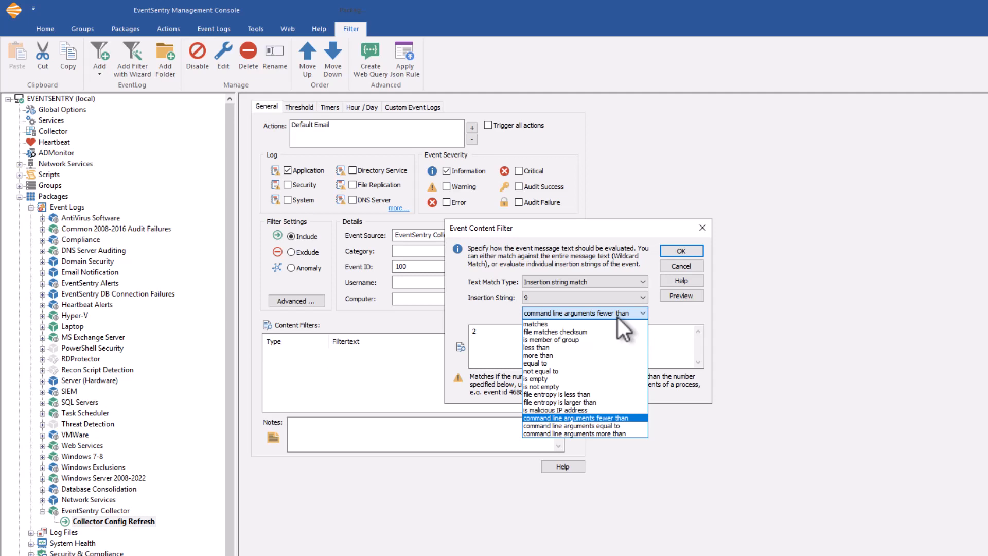
pyautogui.click(617, 317)
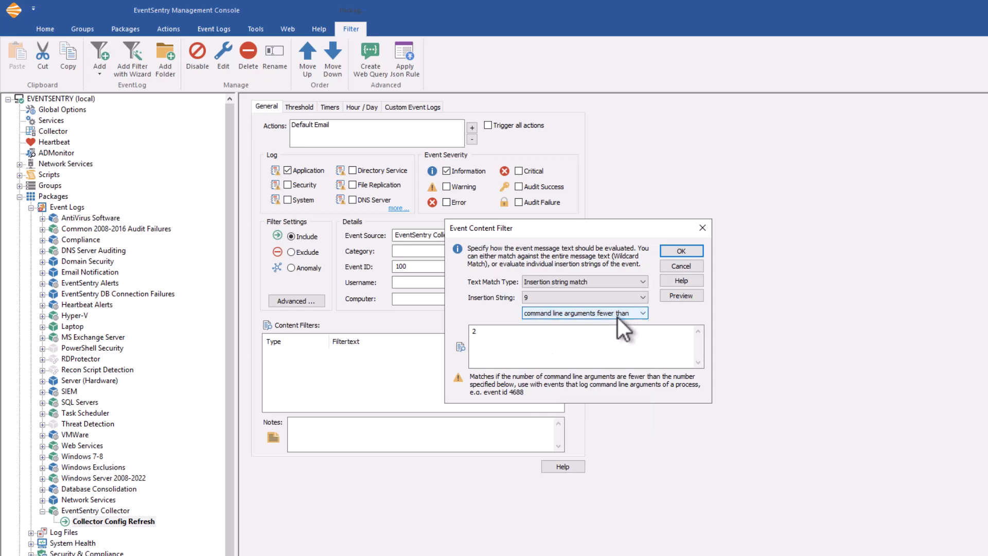
pyautogui.click(682, 266)
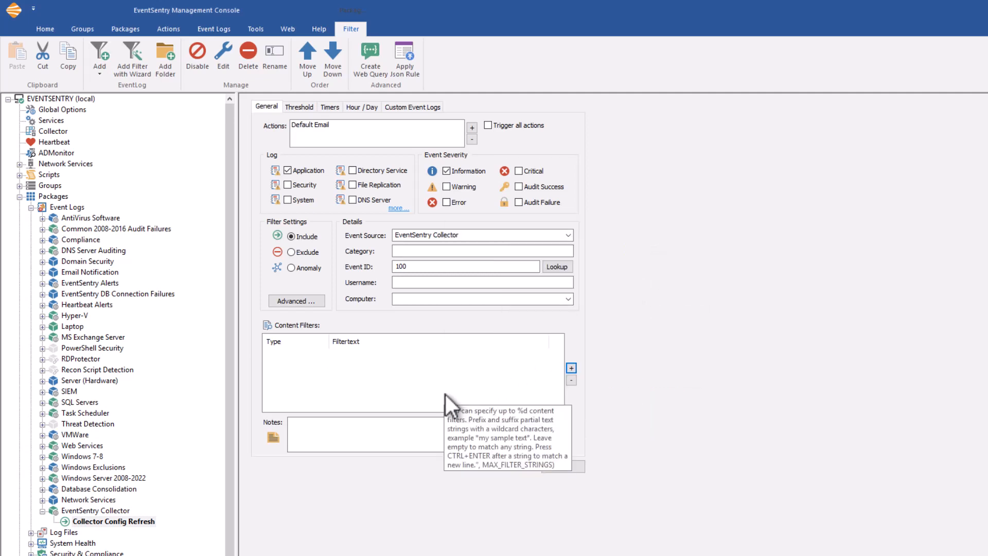